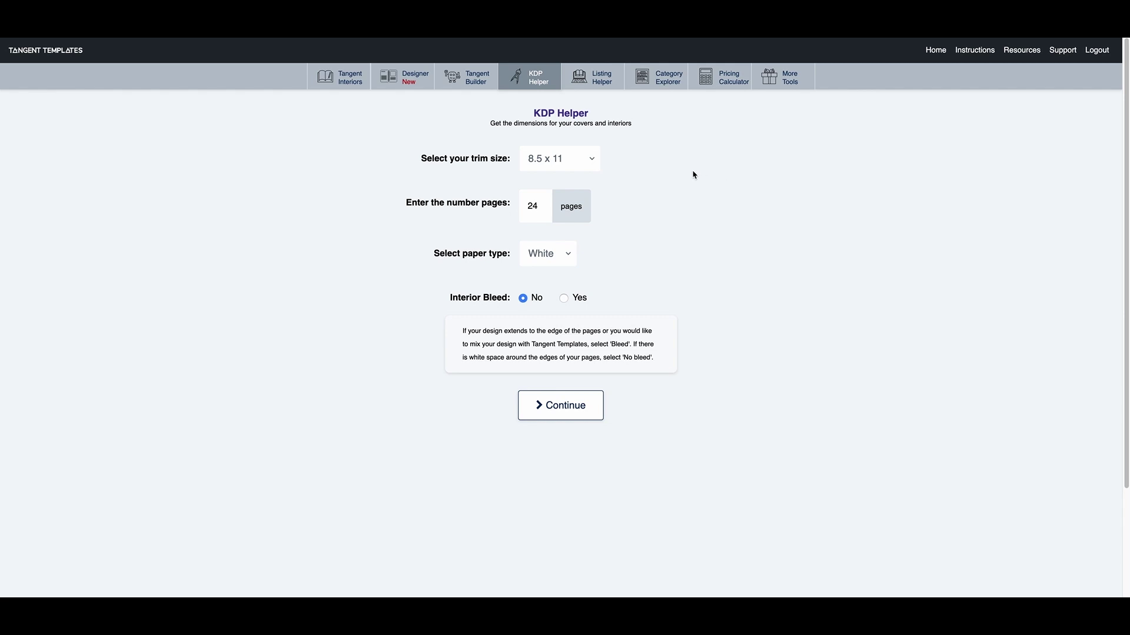
Step: Get KDP dimensions for a 6 x 9, 100-page white-paper book with no bleed
click(591, 165)
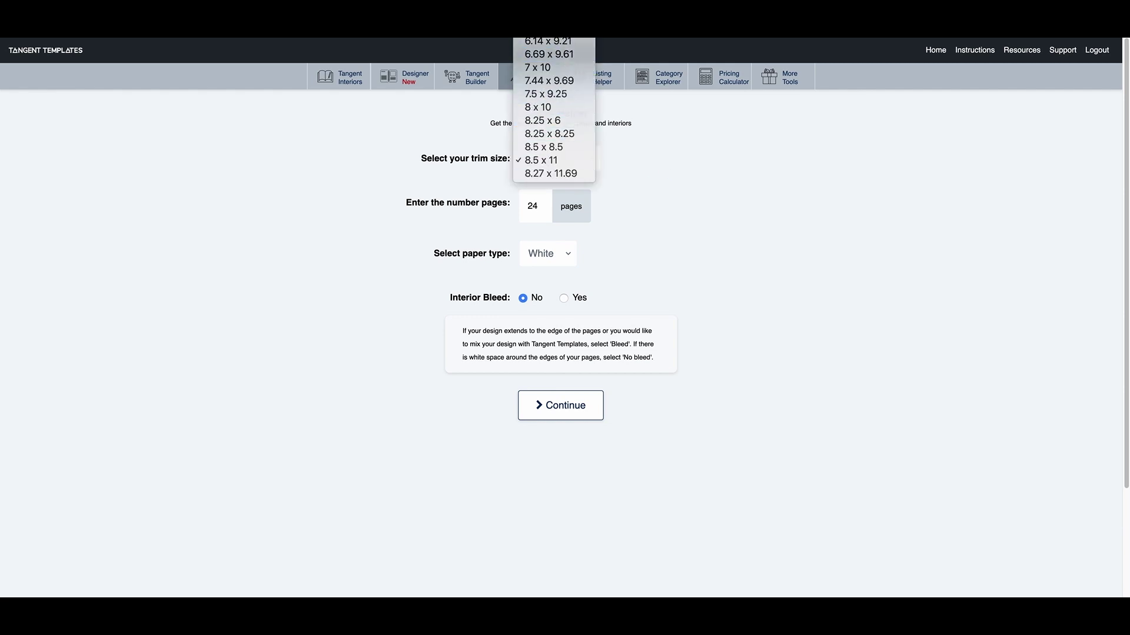
click(544, 41)
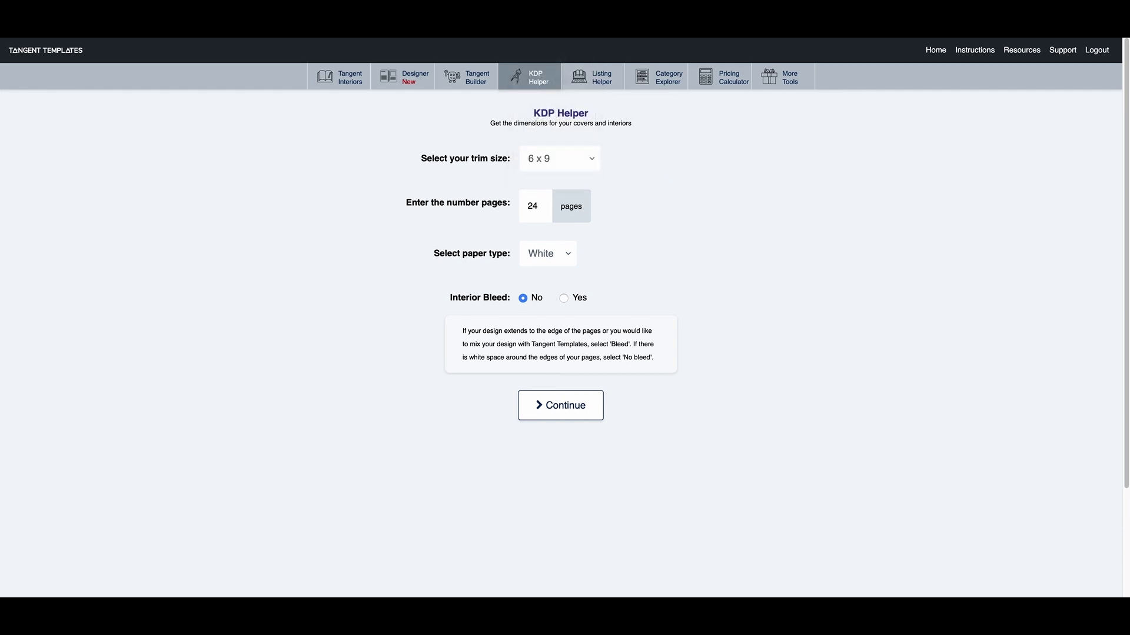
double_click(529, 207)
text(100)
click(559, 257)
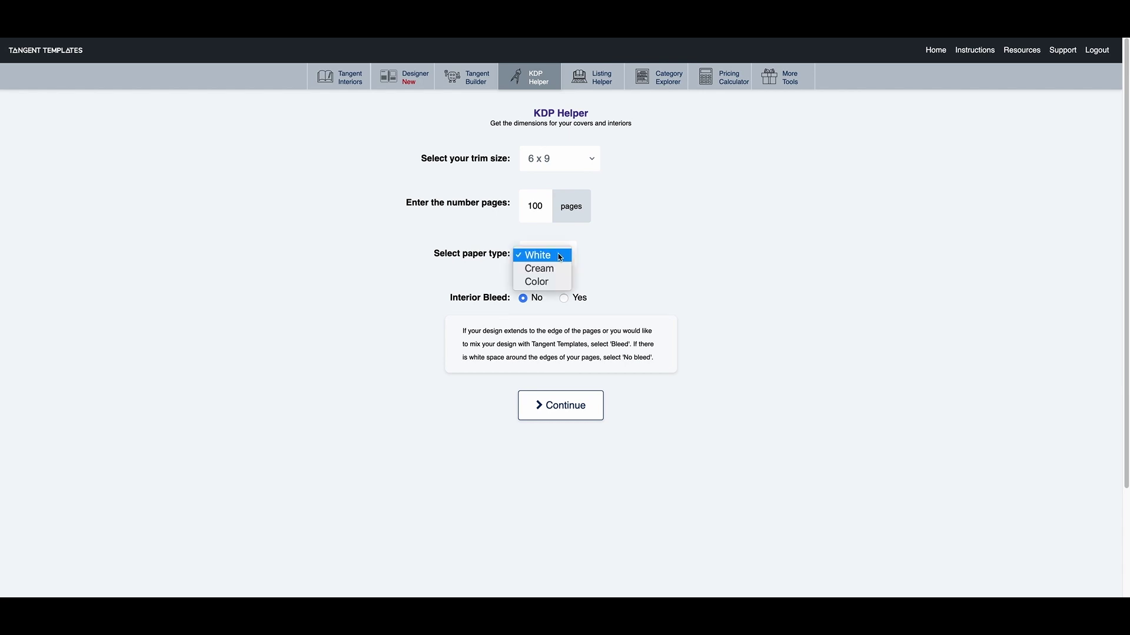
click(559, 257)
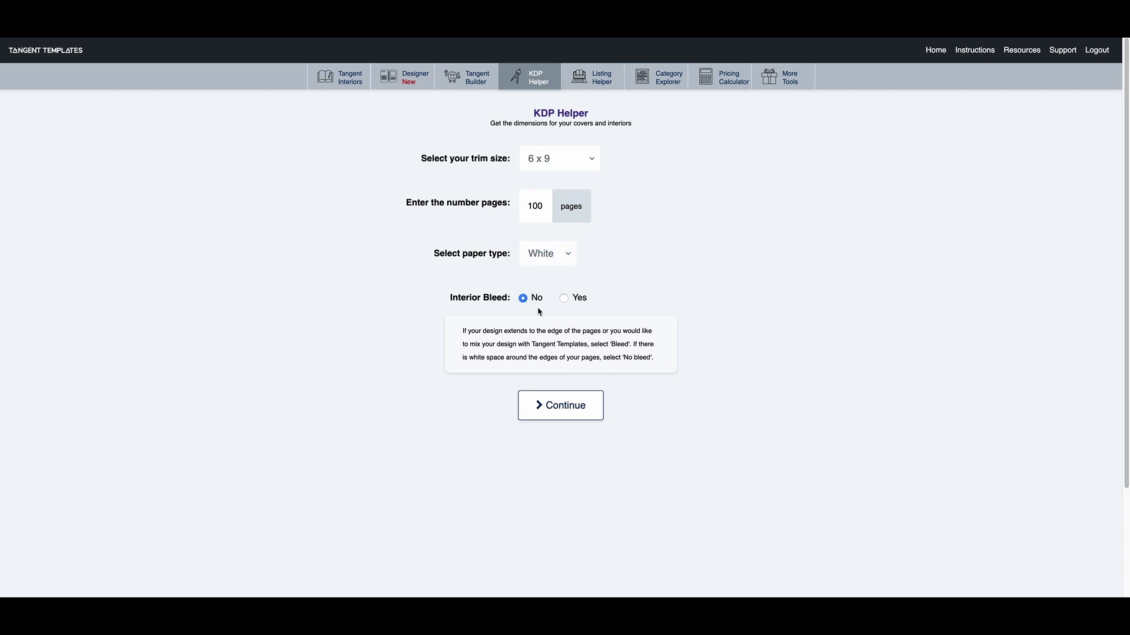
click(591, 406)
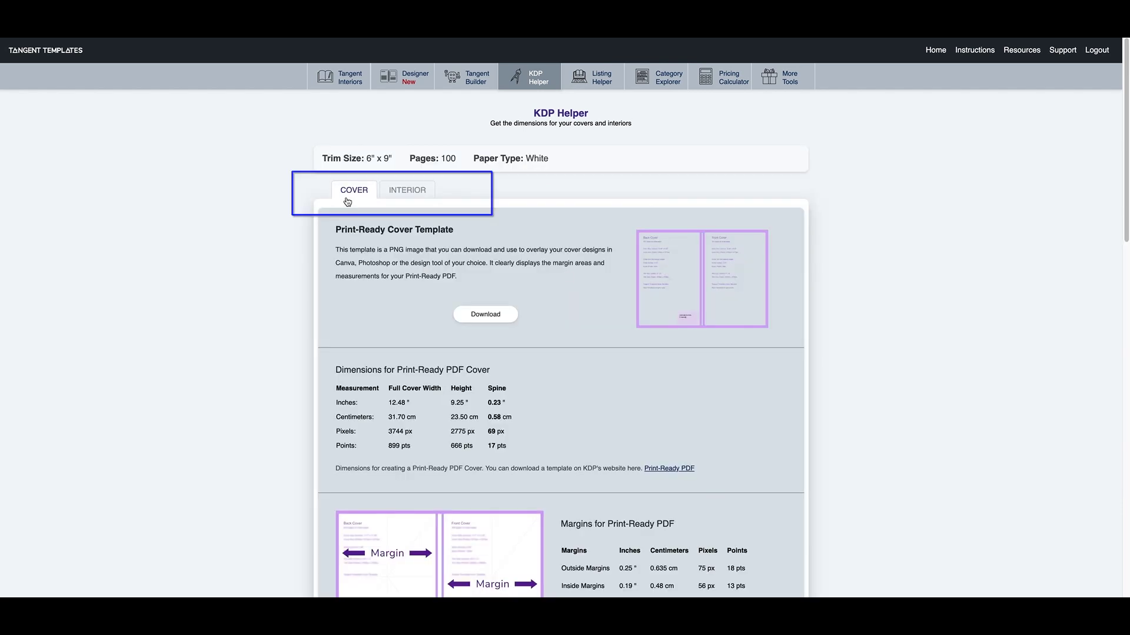
Step: Download the 6 x 9 interior template PNG and review the interior page dimensions table
click(405, 193)
scroll(774, 222, down, 1)
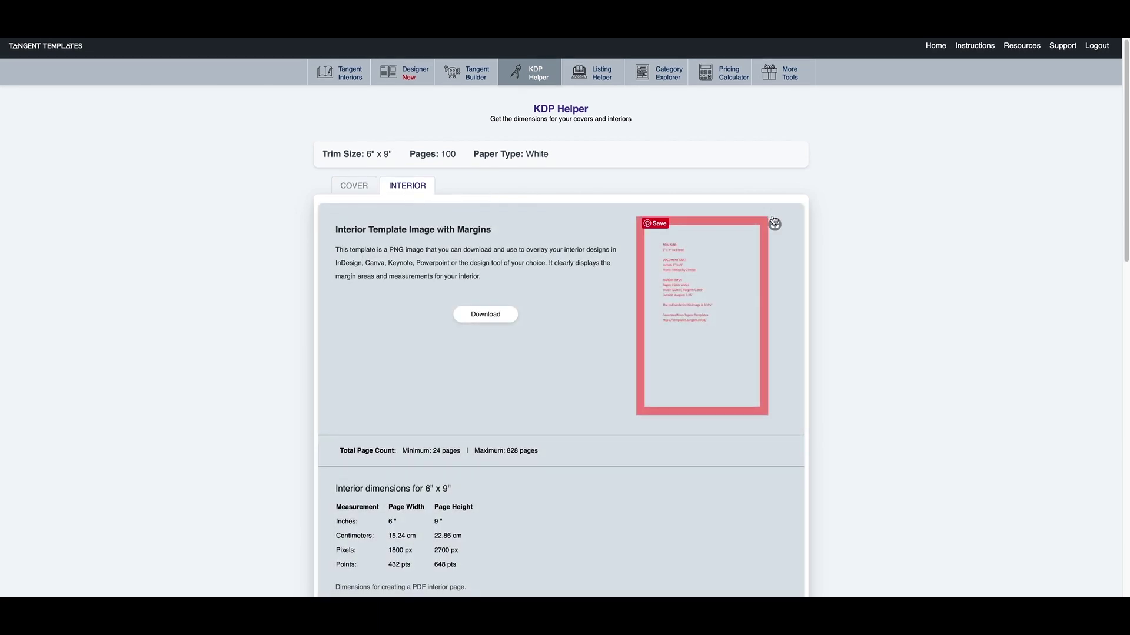
scroll(774, 223, down, 2)
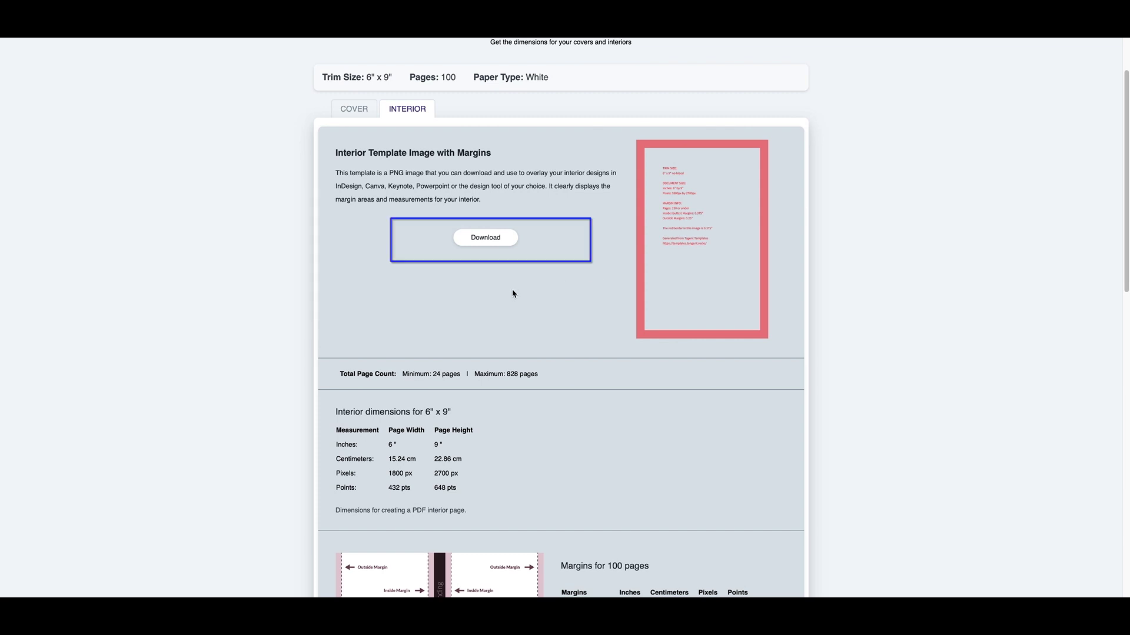
click(482, 240)
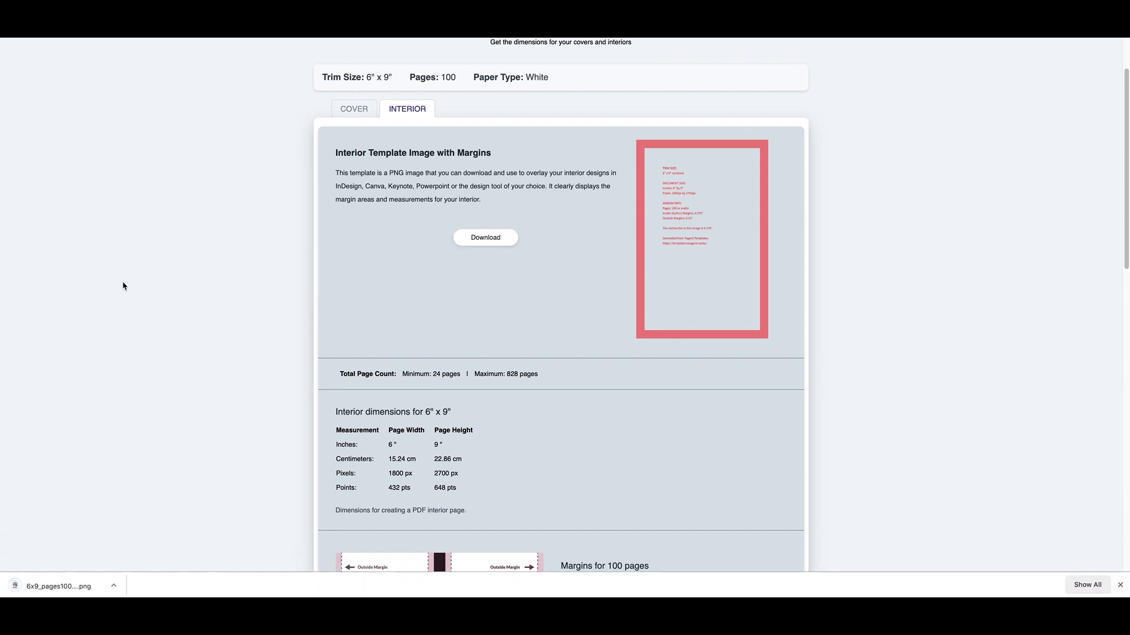
scroll(328, 284, down, 3)
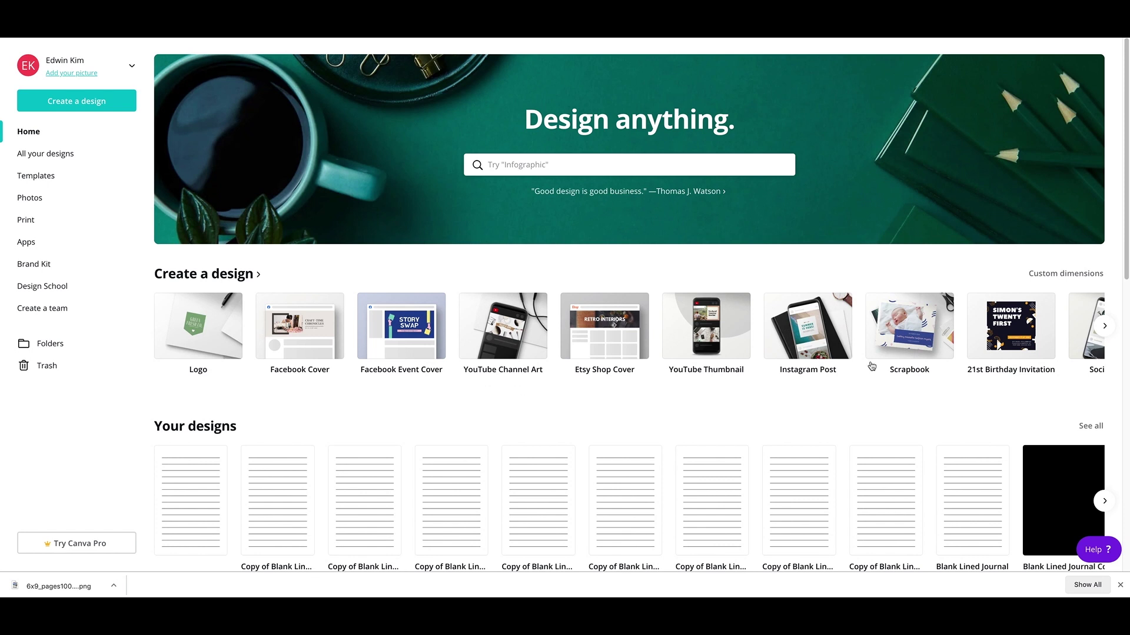
Step: Create a blank custom-size Canva design of 6 in width by 9 in height
click(1039, 274)
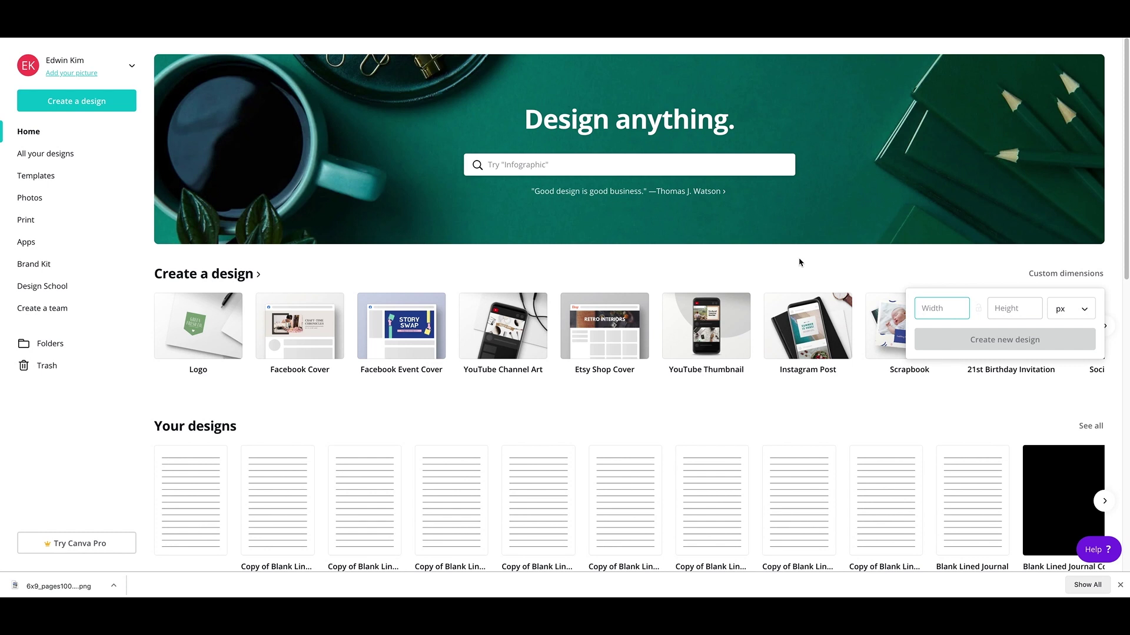
double_click(1010, 317)
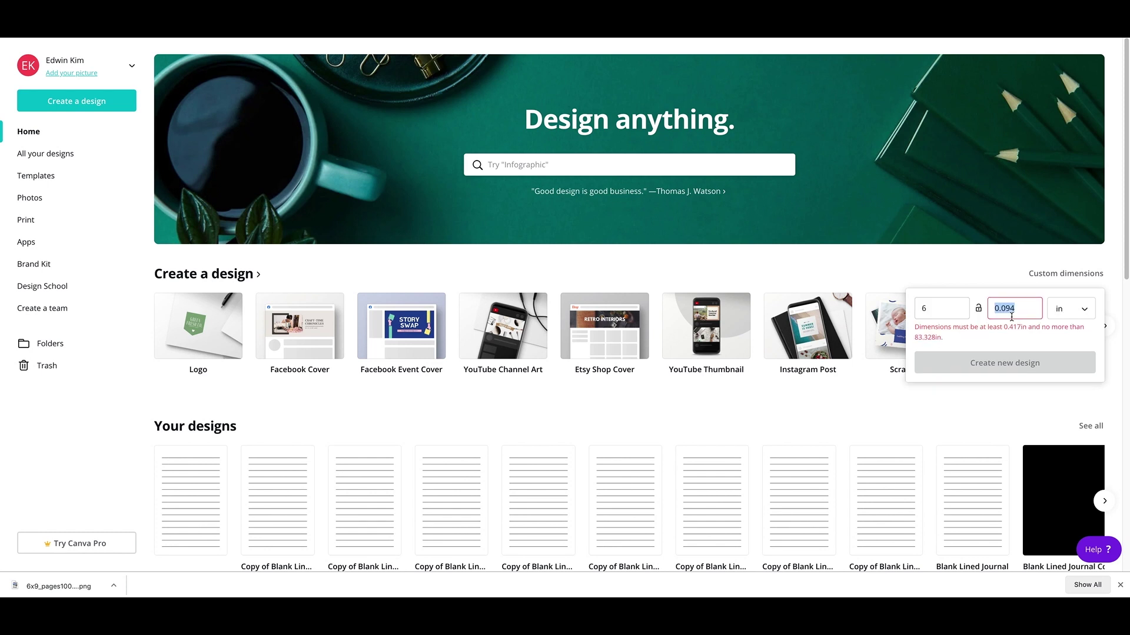
text(9)
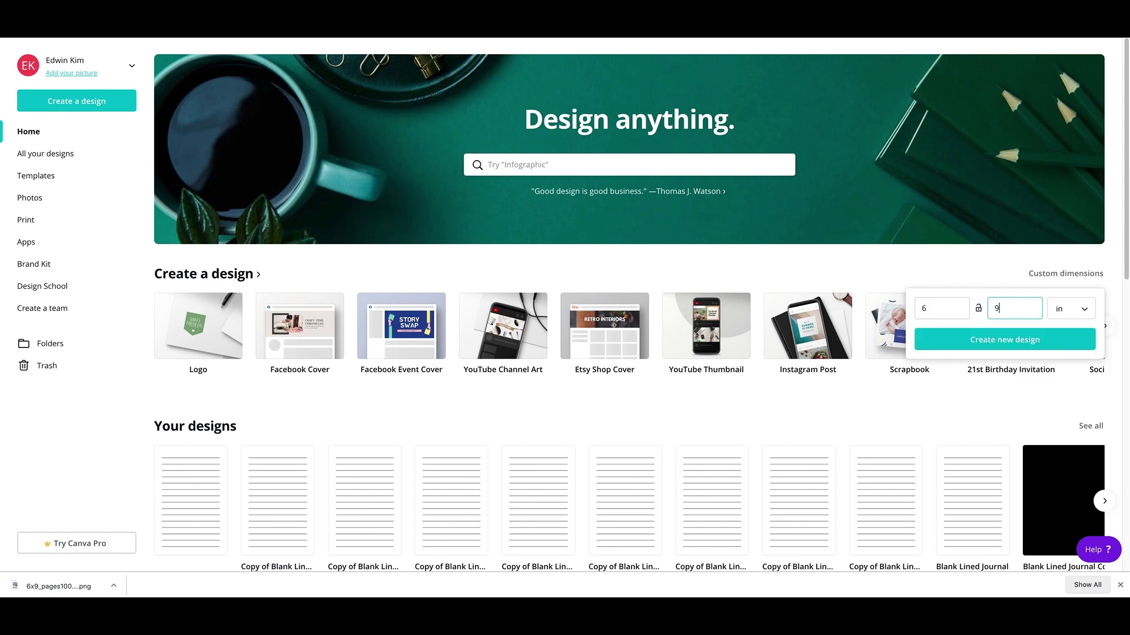
click(1015, 346)
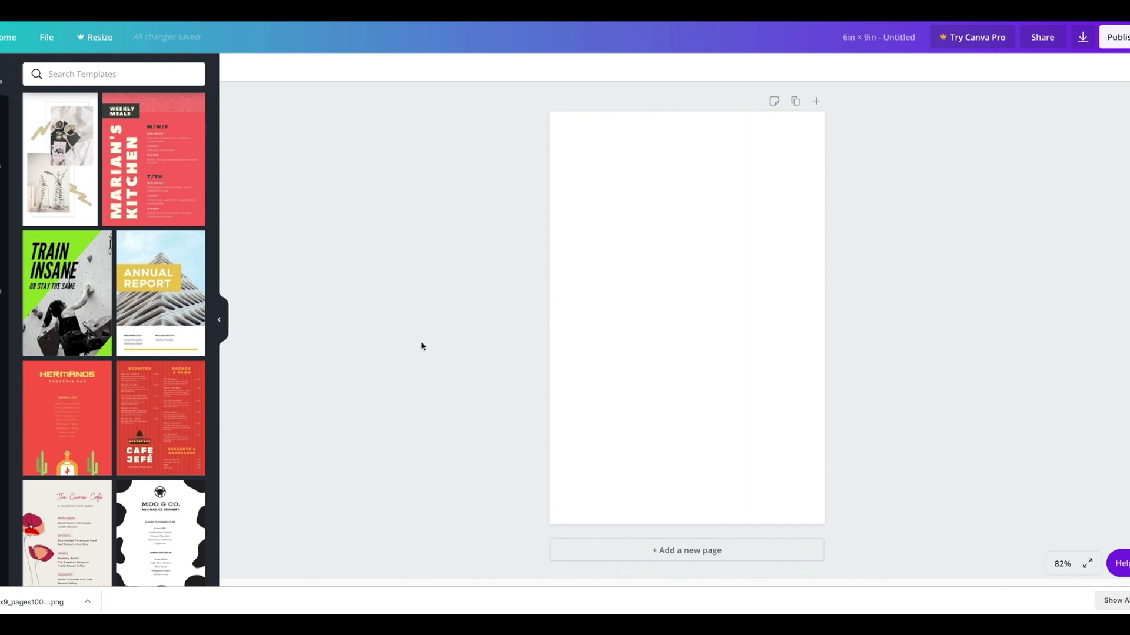
Step: Drop the downloaded interior template PNG onto the page and stretch it to fill the whole 6 × 9 page
drag(37, 603, 686, 318)
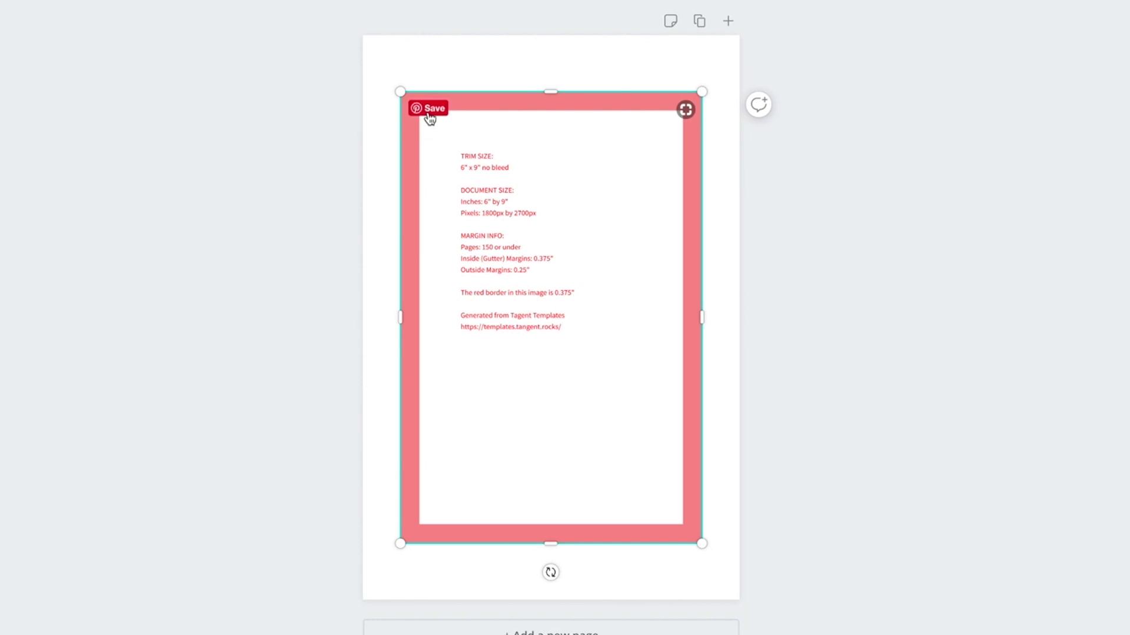
drag(398, 91, 363, 35)
drag(701, 543, 739, 600)
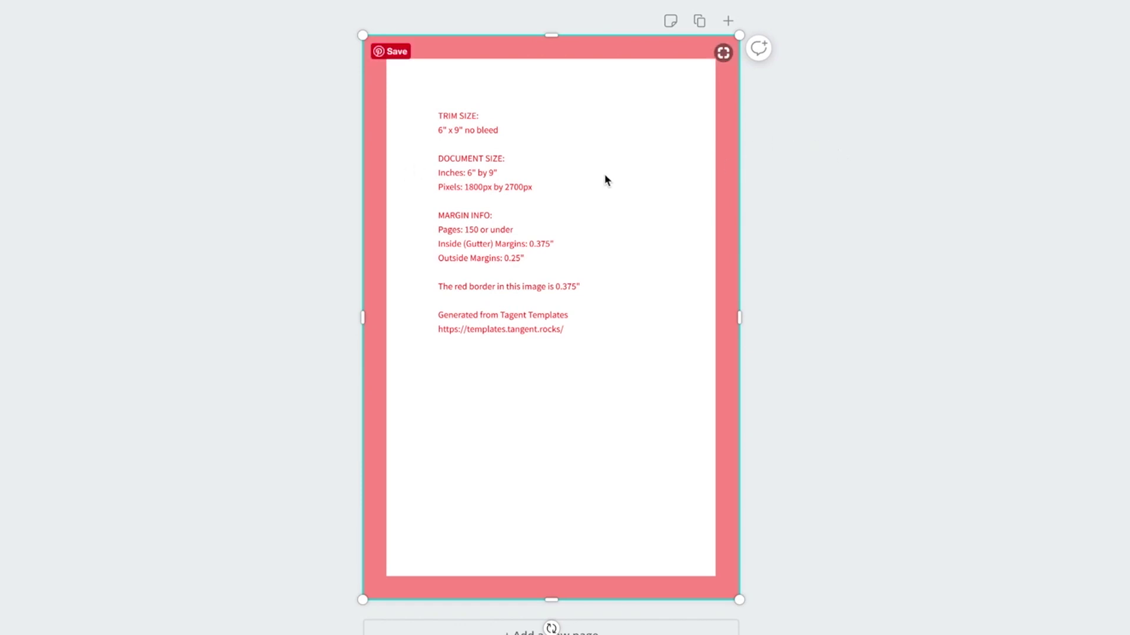
click(155, 178)
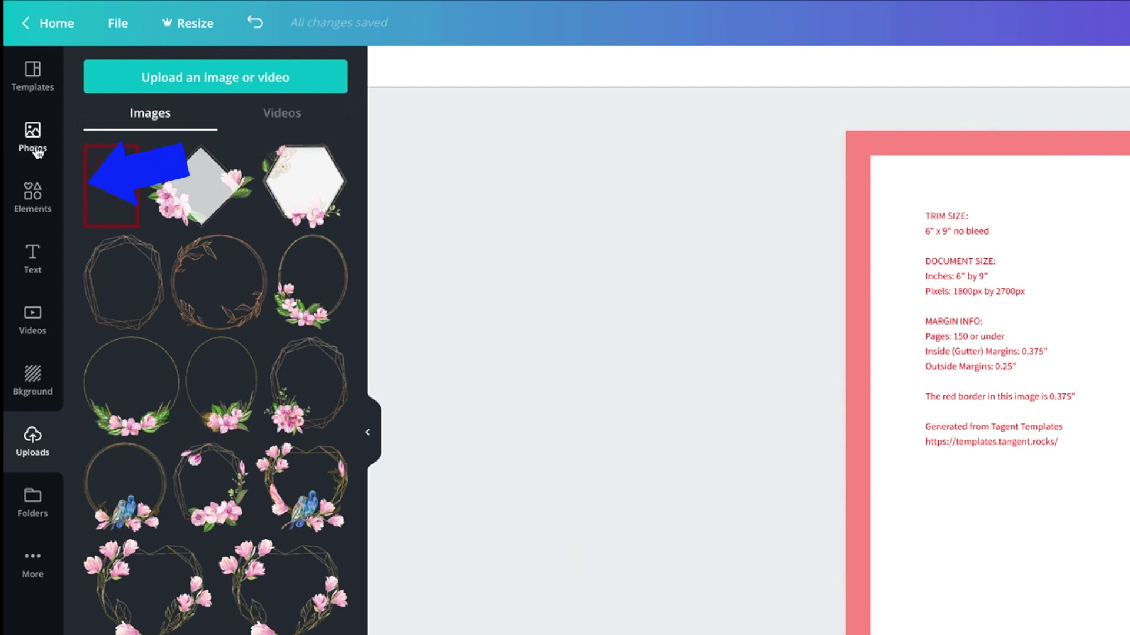
Step: Add a square shape and stretch it to cover the entire page
click(34, 206)
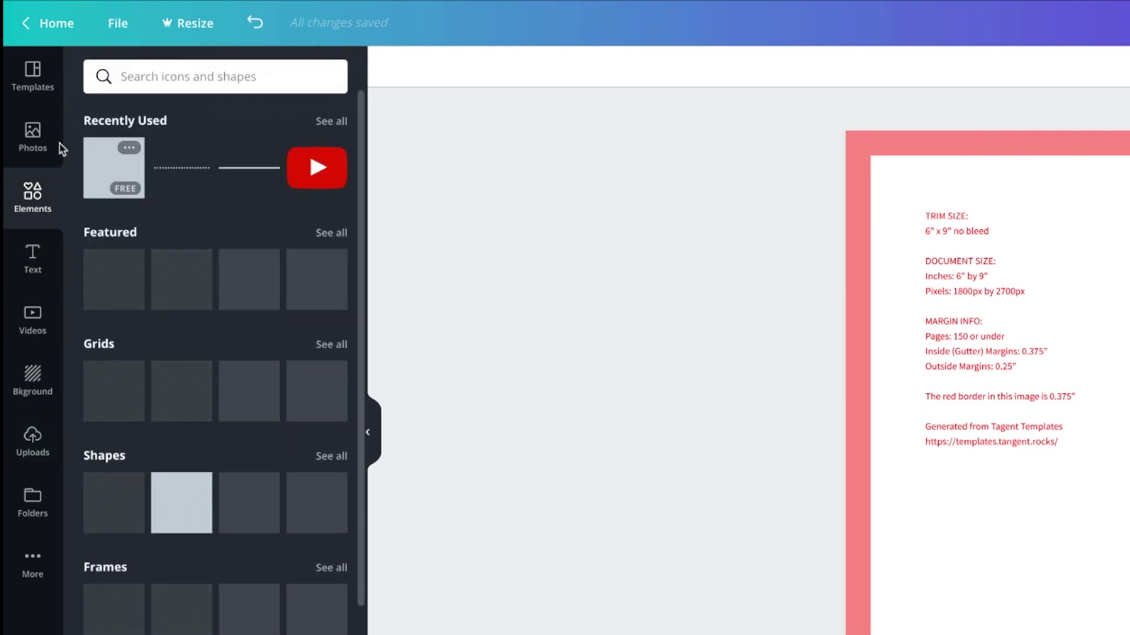
click(182, 501)
drag(648, 290, 623, 209)
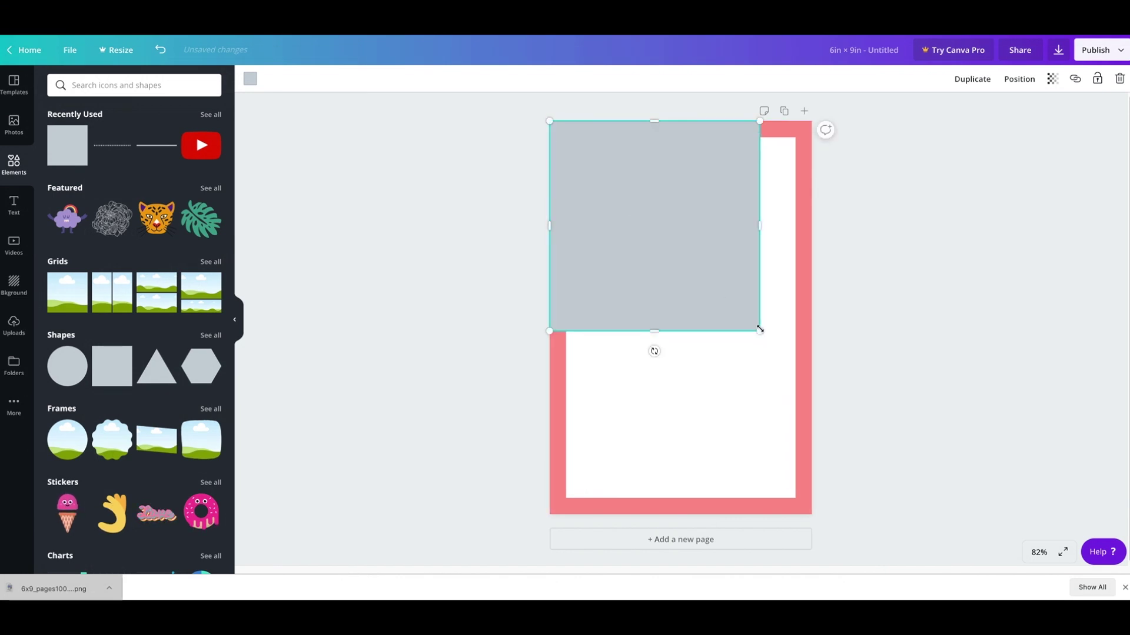
drag(760, 324, 812, 384)
drag(681, 384, 698, 517)
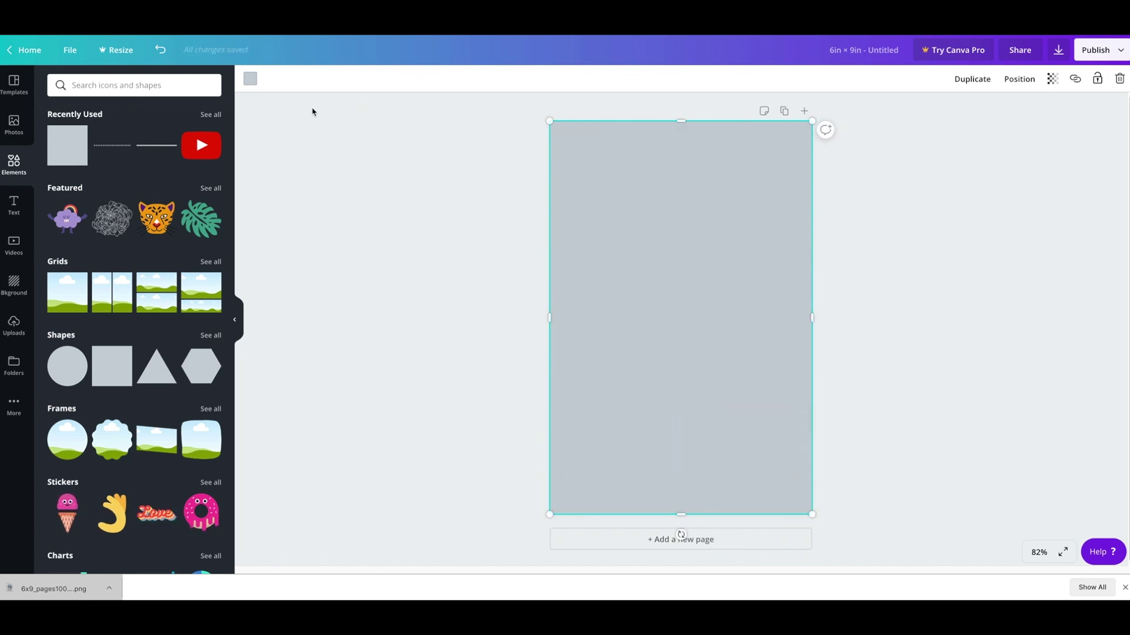
click(322, 151)
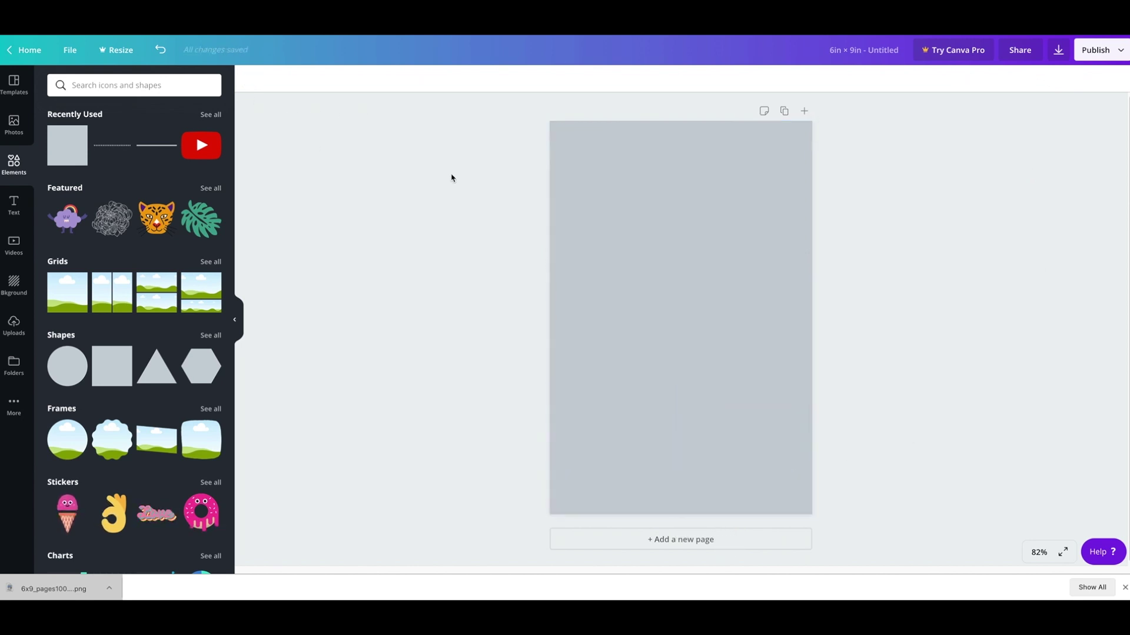
Step: Change the rectangle's colour to white
click(606, 238)
click(250, 78)
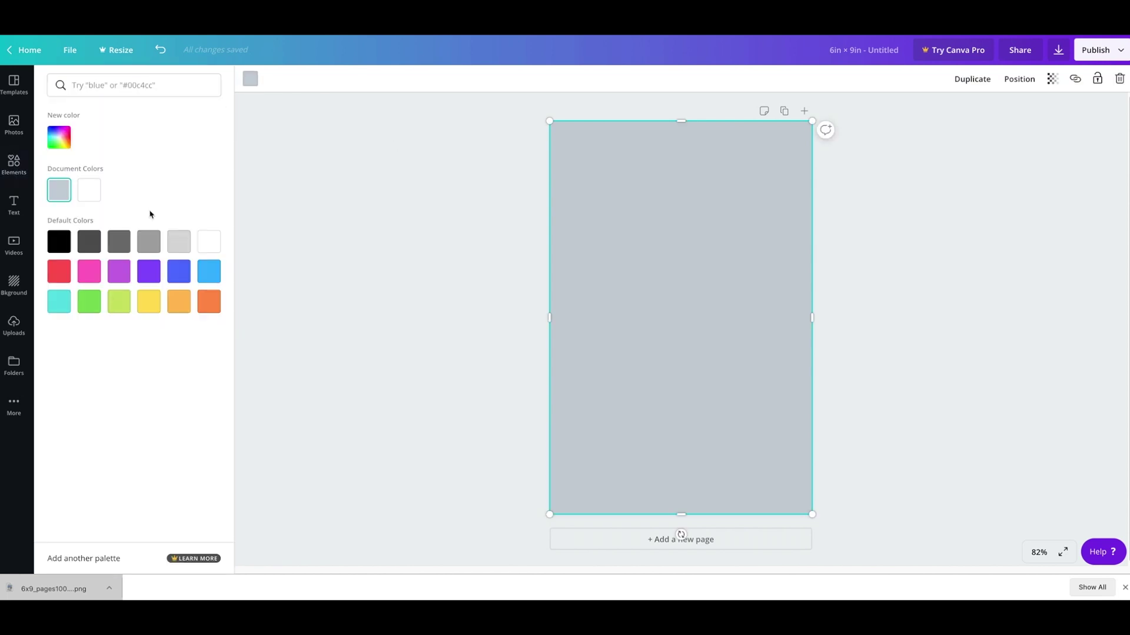
click(99, 199)
click(620, 240)
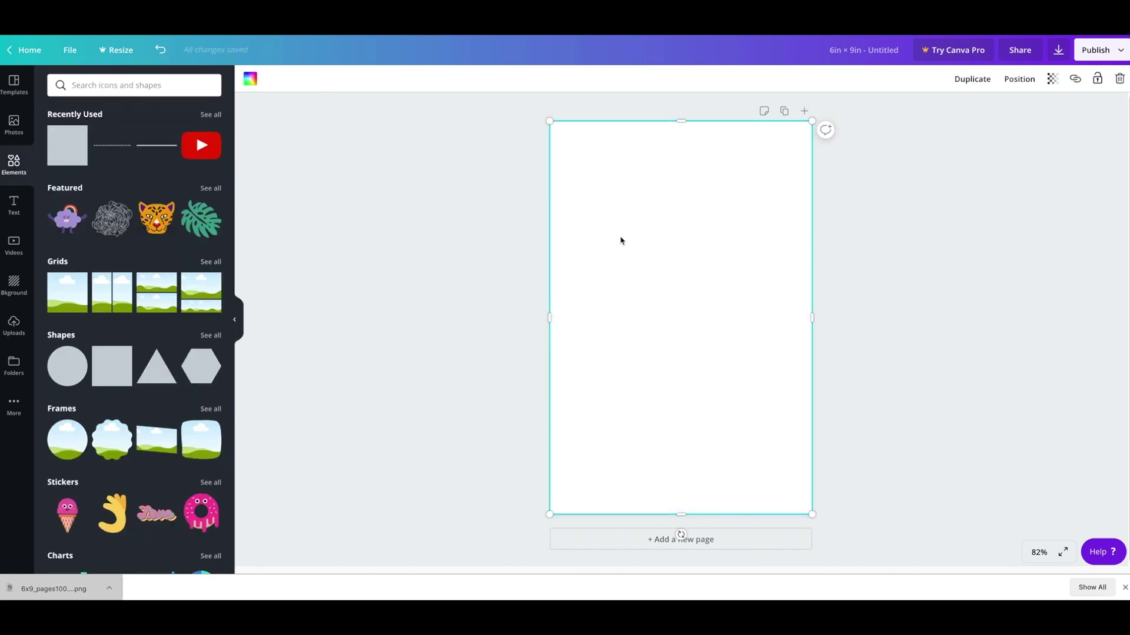
Step: Set the white rectangle's transparency to 86 so the template shows faintly
click(1059, 108)
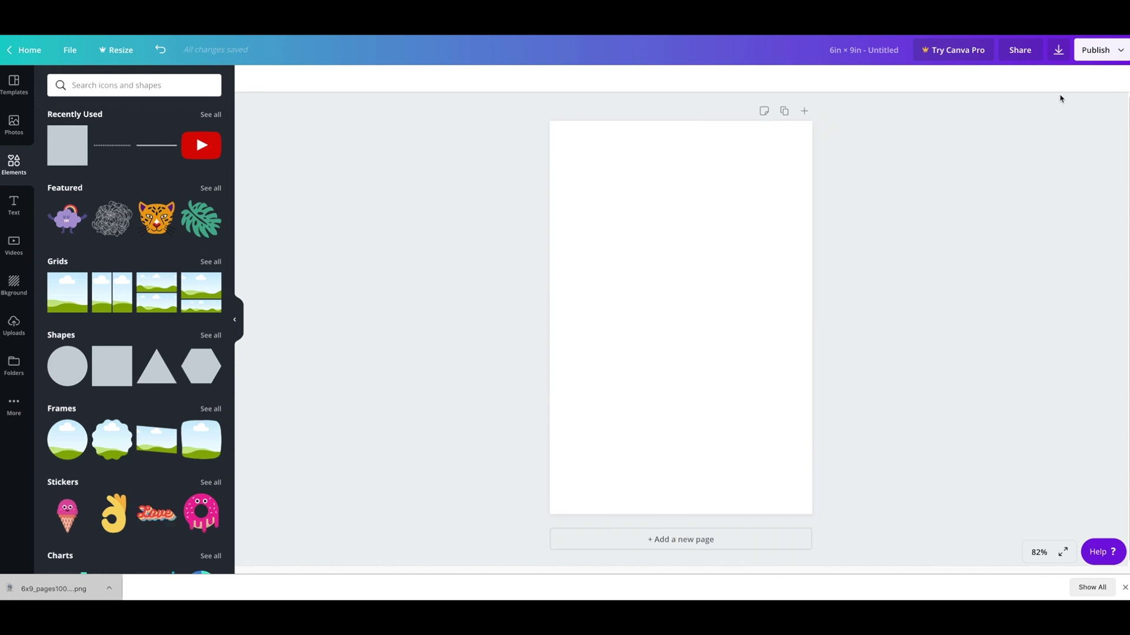
click(757, 221)
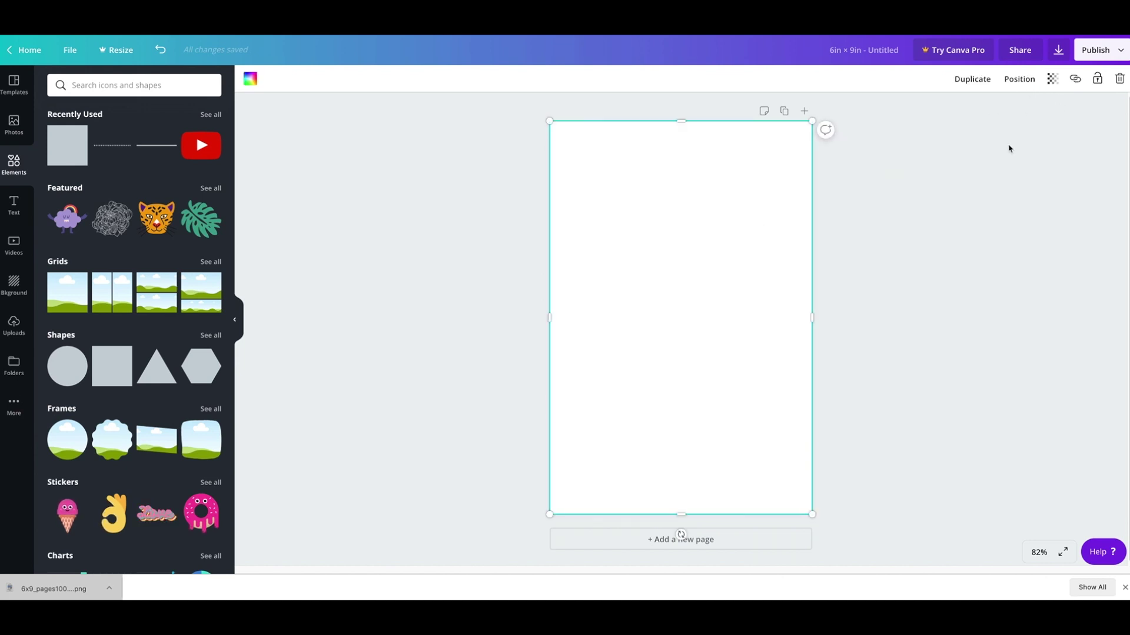
click(1052, 79)
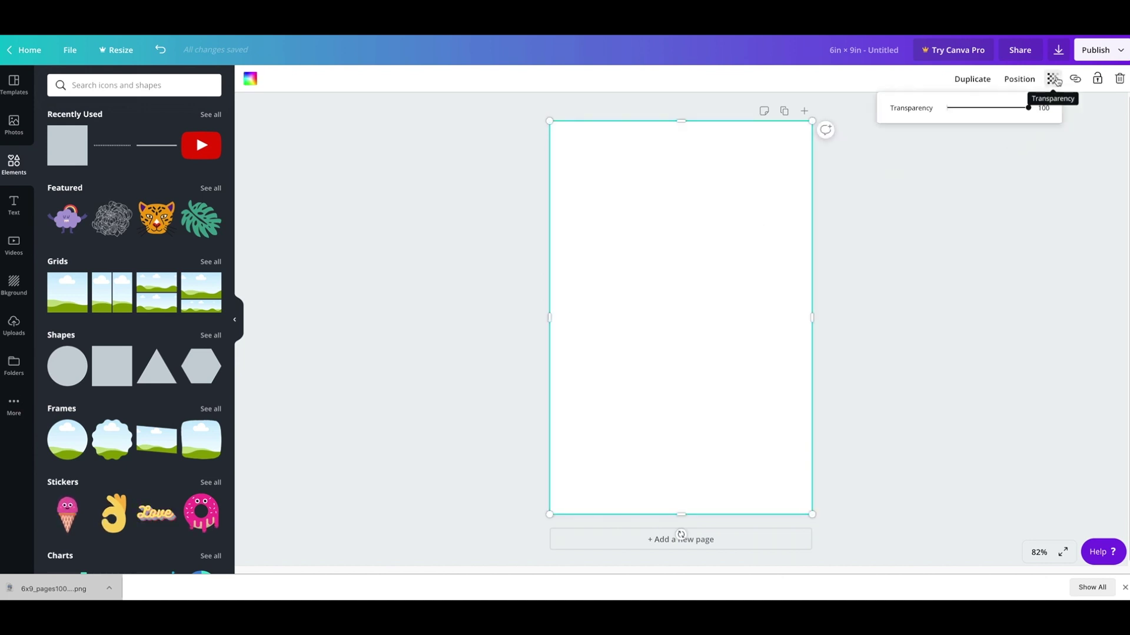
drag(1027, 109, 1004, 109)
click(1044, 238)
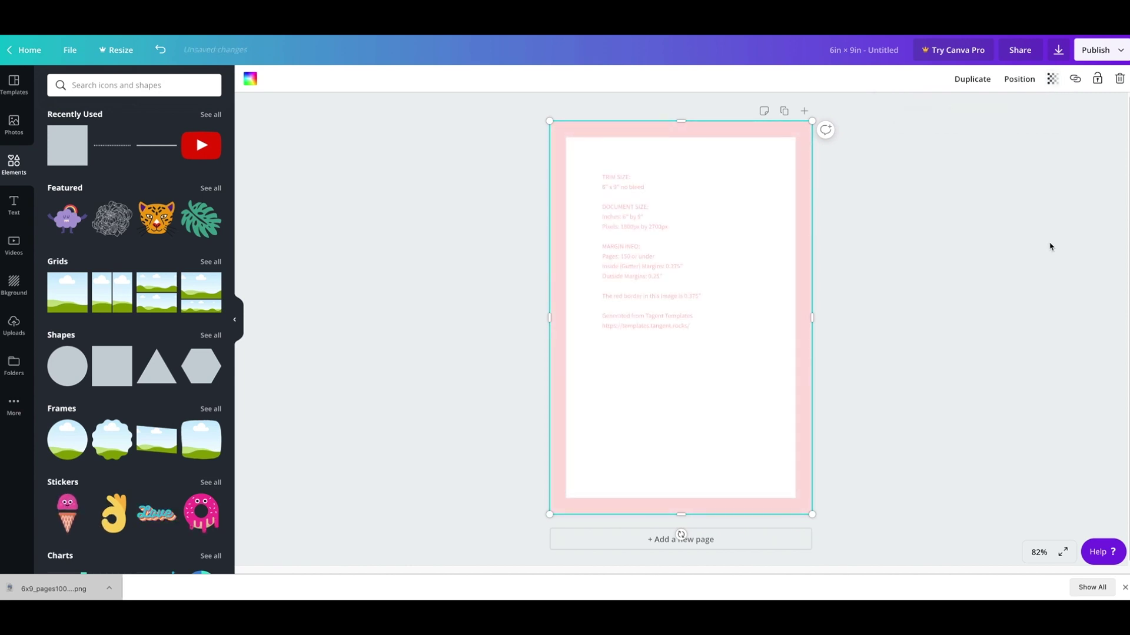
click(1056, 307)
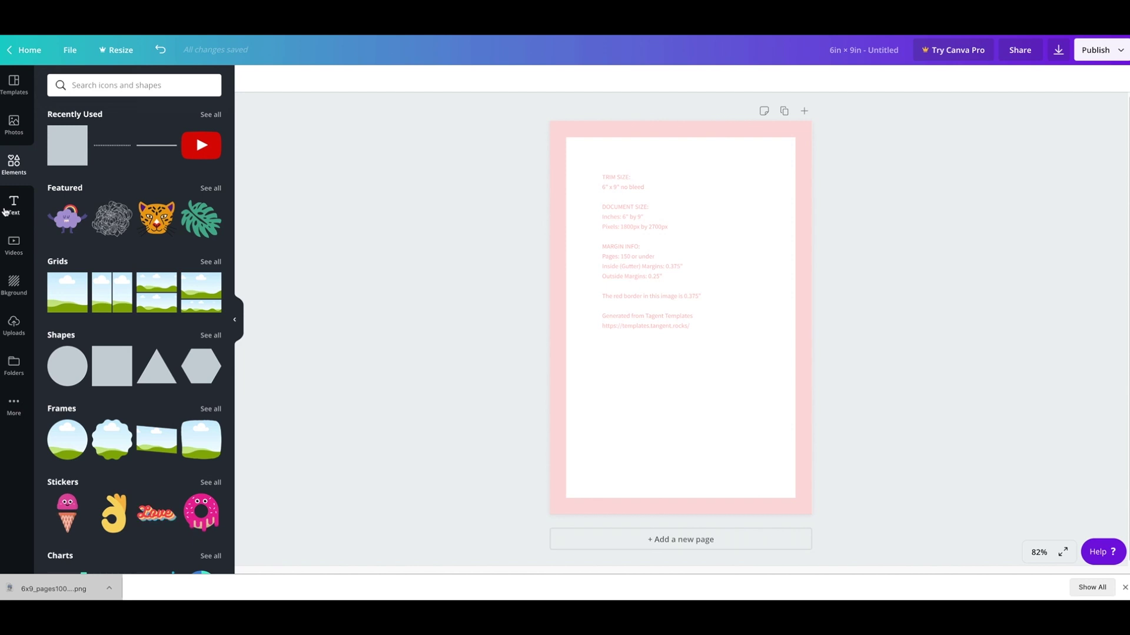
Step: Add an emptied heading text box as a blank writing line at the top of the page
click(6, 206)
click(118, 140)
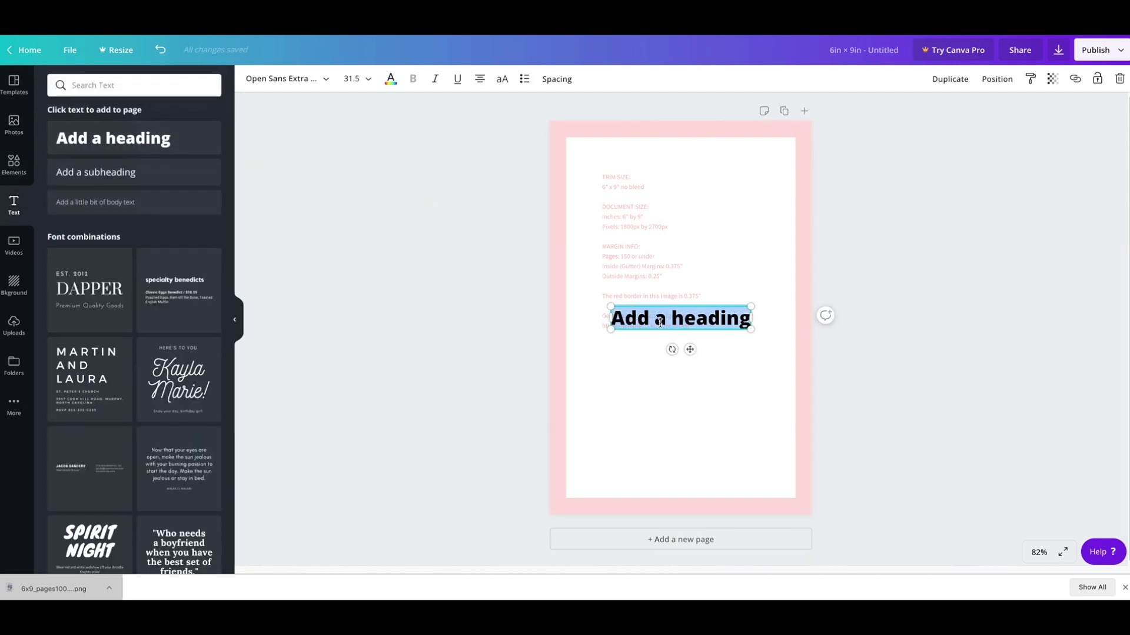
key(BackSpace)
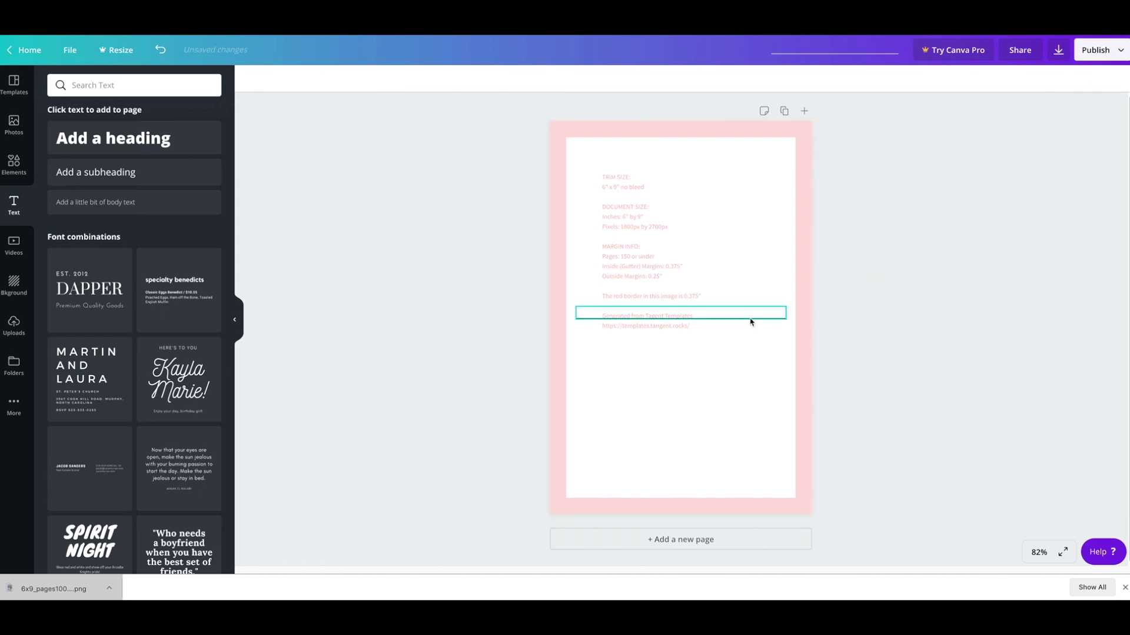
drag(724, 318, 725, 158)
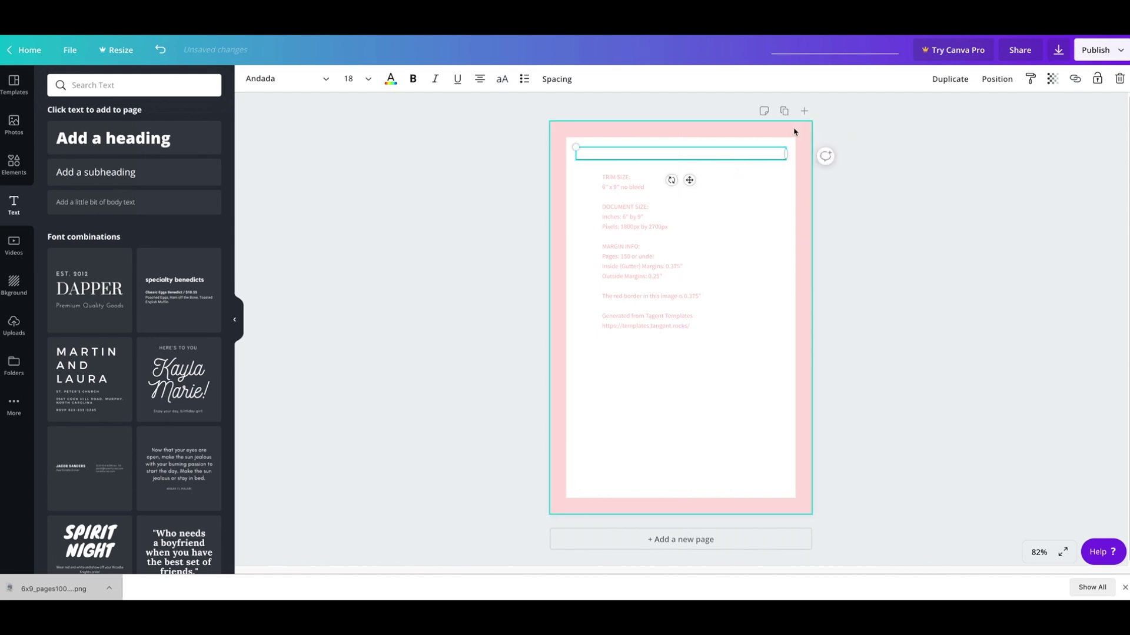
click(889, 147)
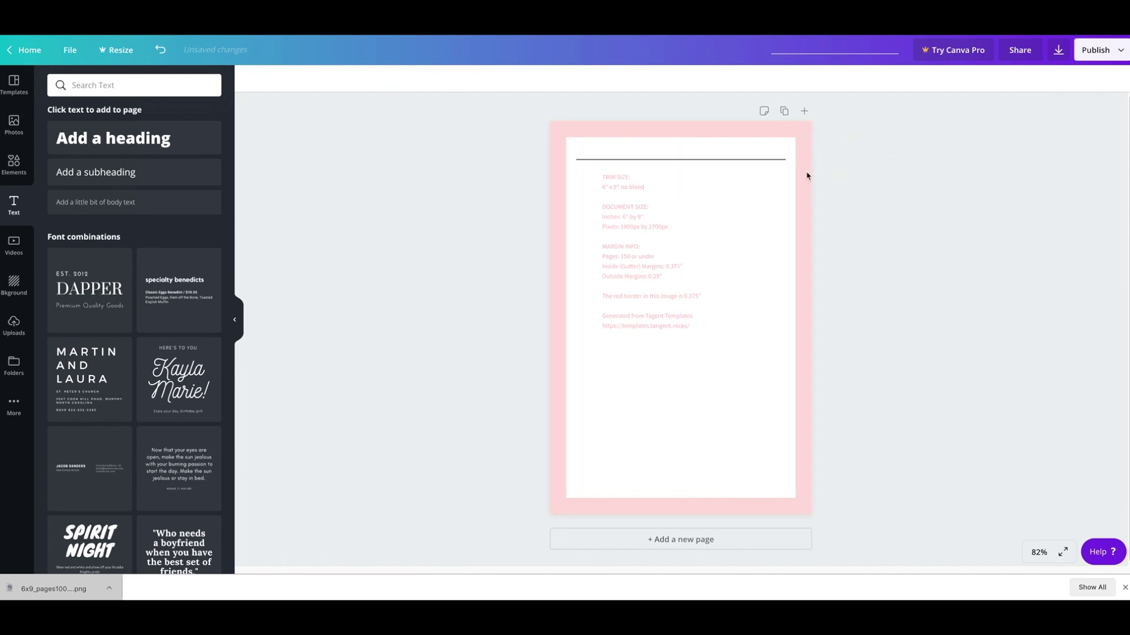
click(717, 163)
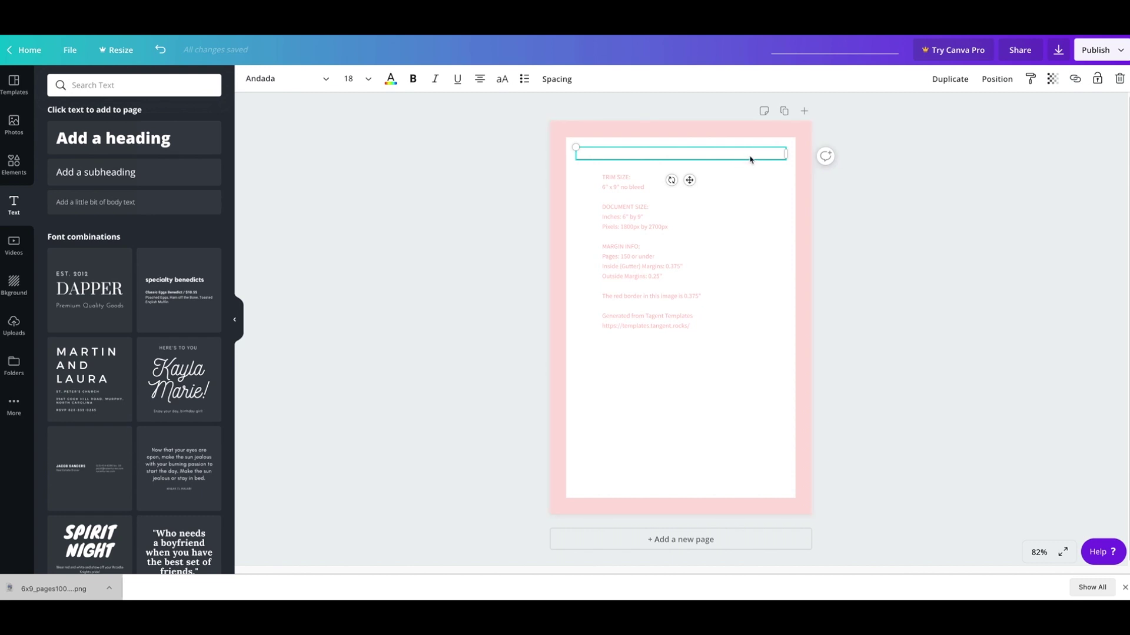
Step: Duplicate the writing line downward with even spacing, aligning each copy with the others
drag(750, 161, 749, 174)
click(910, 189)
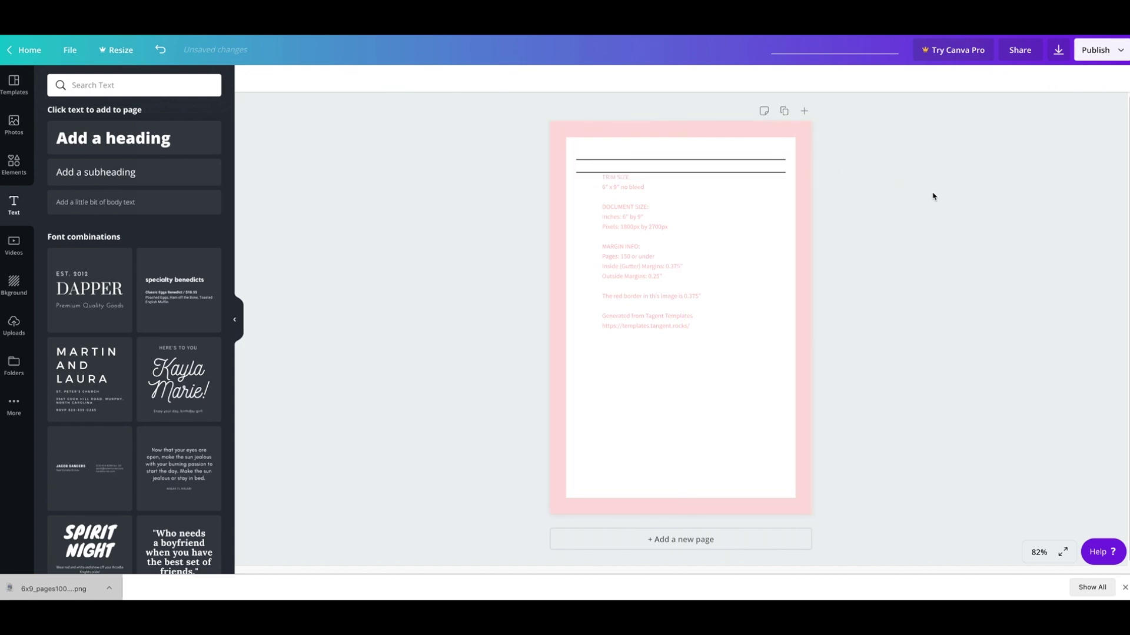
click(715, 177)
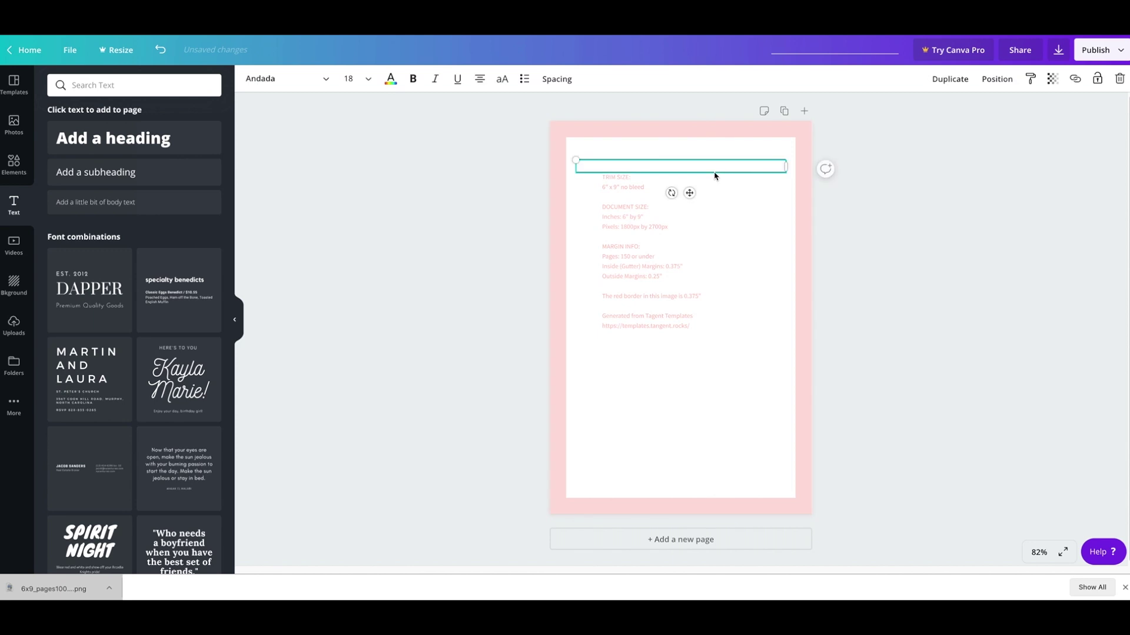
mouse_move(746, 170)
mouse_down()
mouse_move(742, 194)
mouse_move(741, 182)
mouse_up()
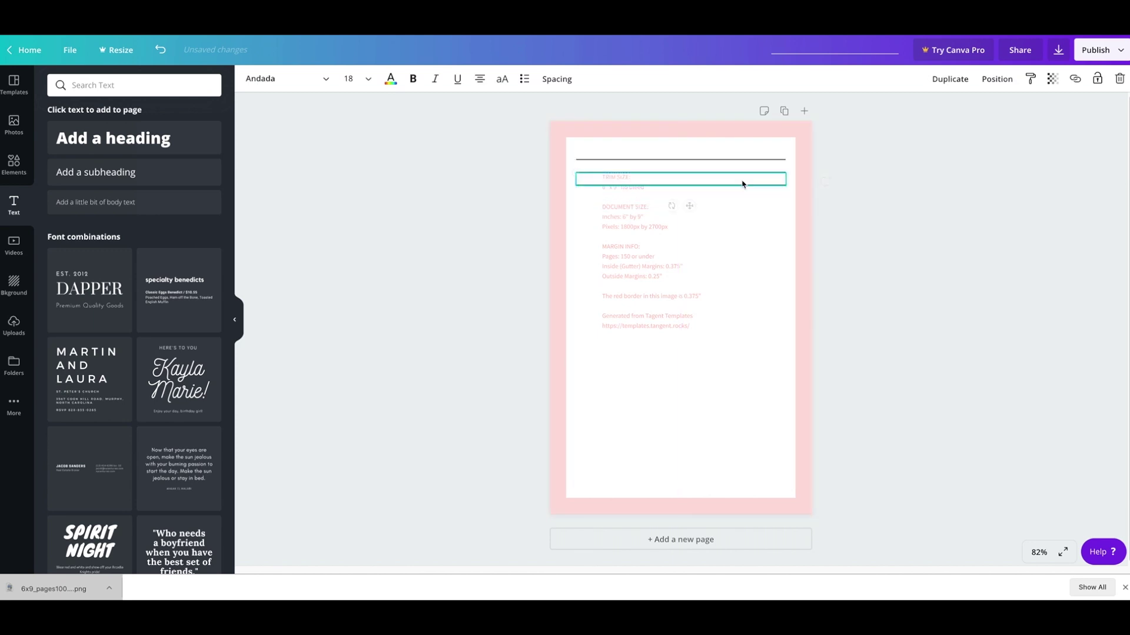
click(898, 204)
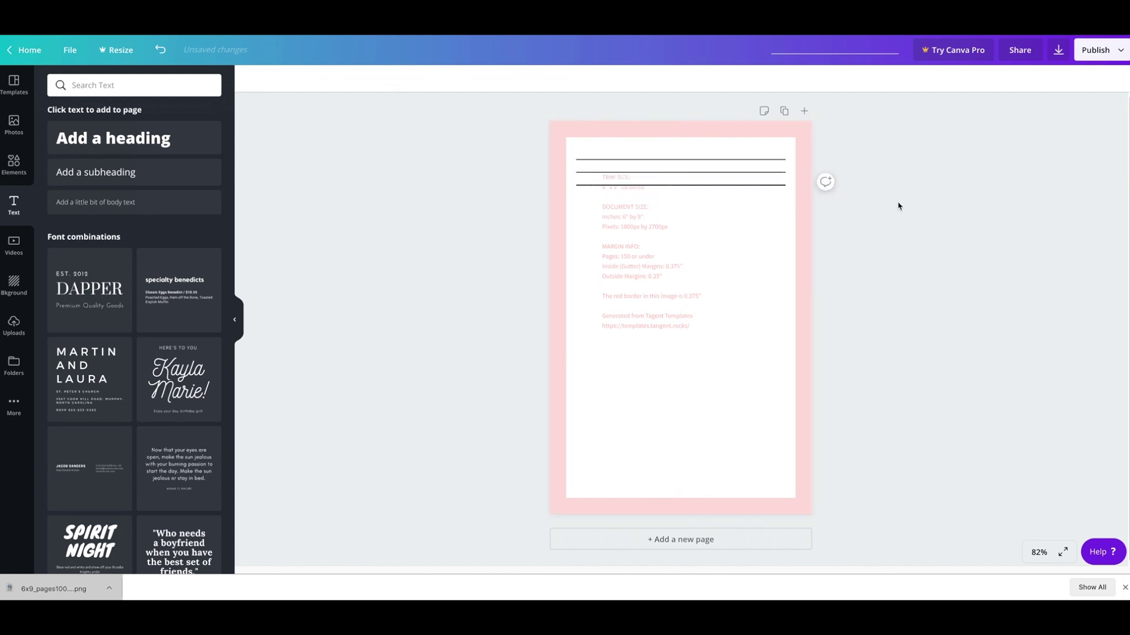
click(747, 184)
mouse_move(746, 185)
mouse_down()
mouse_move(734, 194)
mouse_move(737, 186)
mouse_up()
click(971, 220)
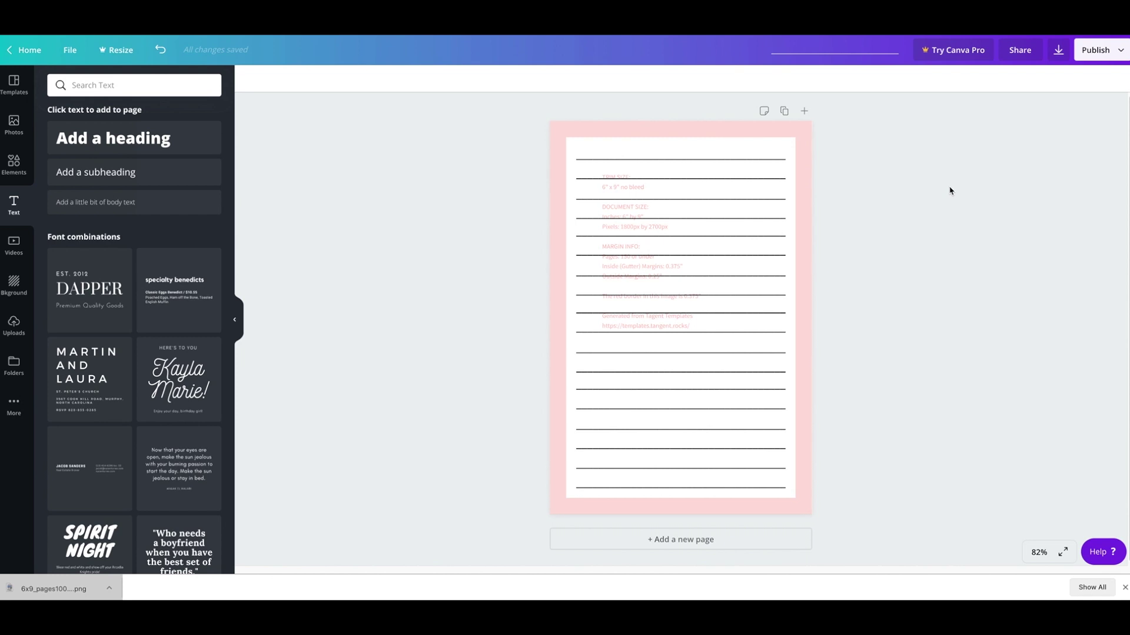
Step: Fade the pink template guide image out completely, then duplicate the lined page
click(804, 131)
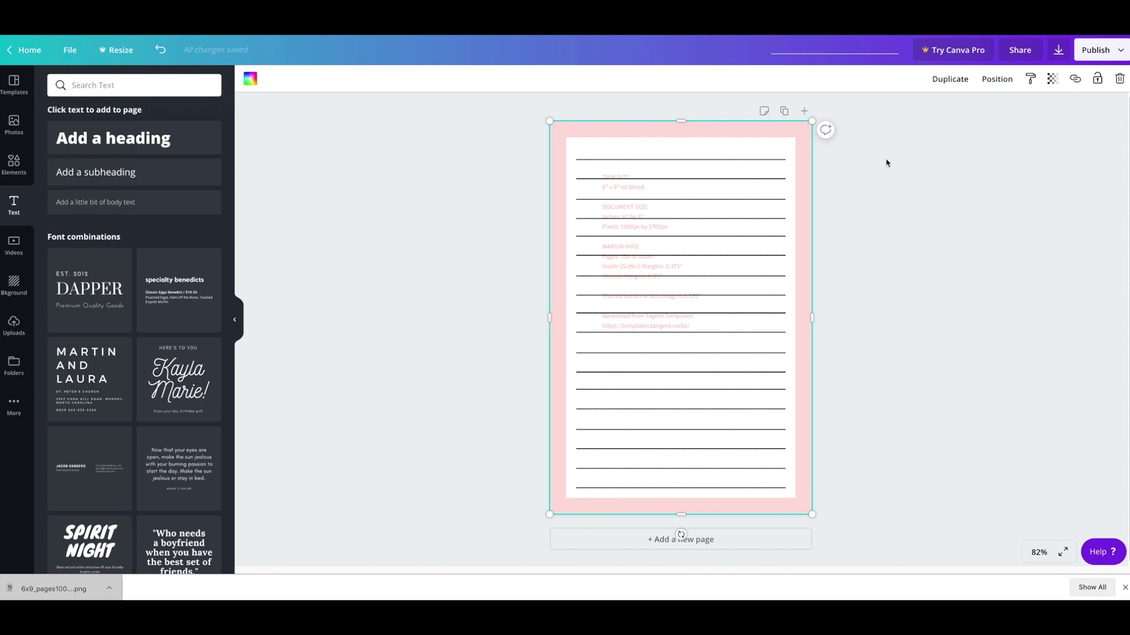
click(1052, 78)
drag(1027, 107, 1062, 112)
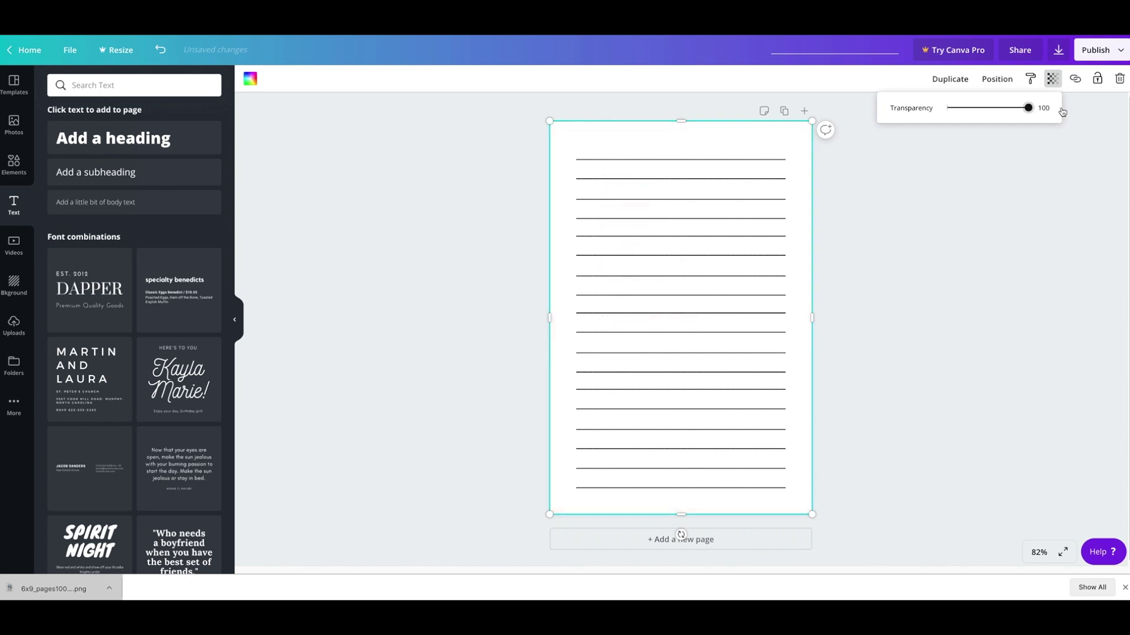
click(1040, 225)
click(1040, 247)
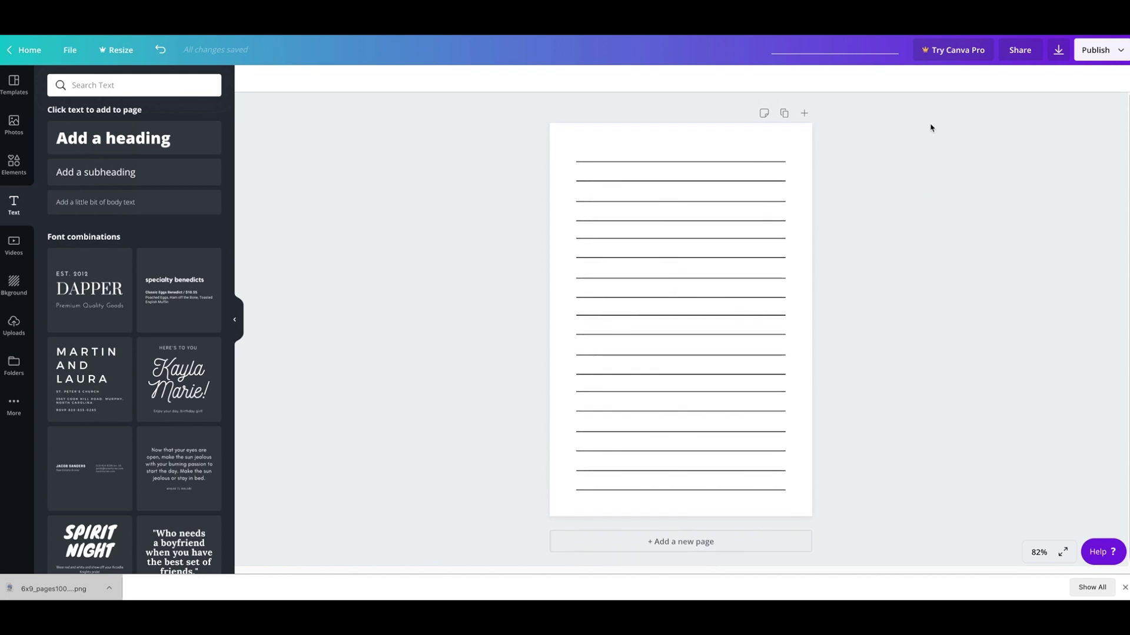
click(786, 116)
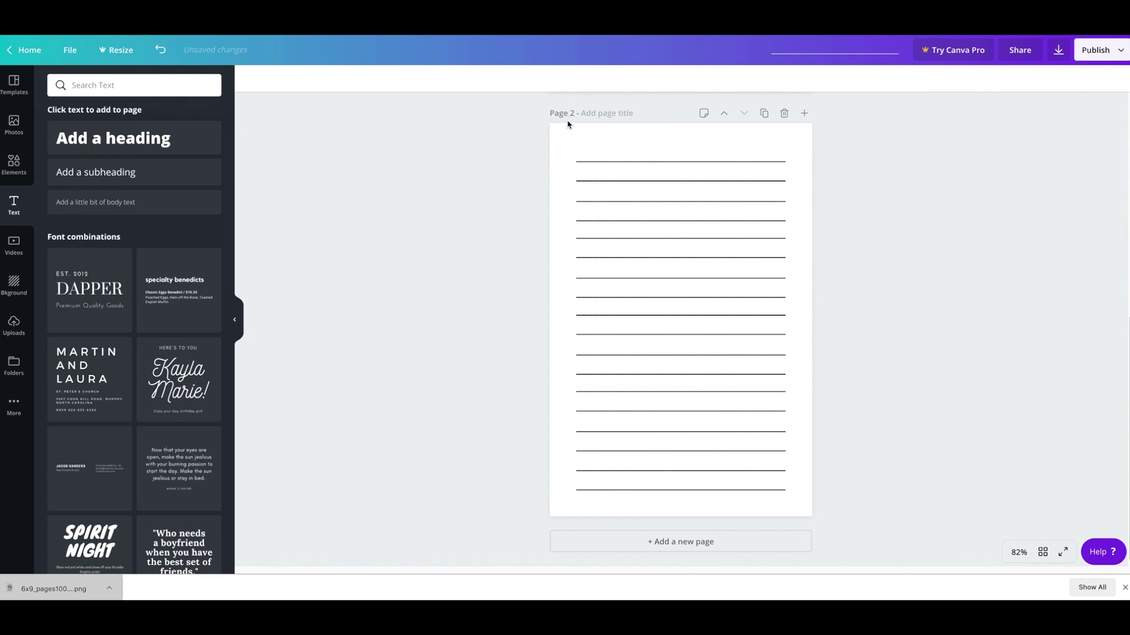
Step: Copy the lined page repeatedly until the journal reaches Page 100
click(763, 112)
click(765, 139)
click(766, 139)
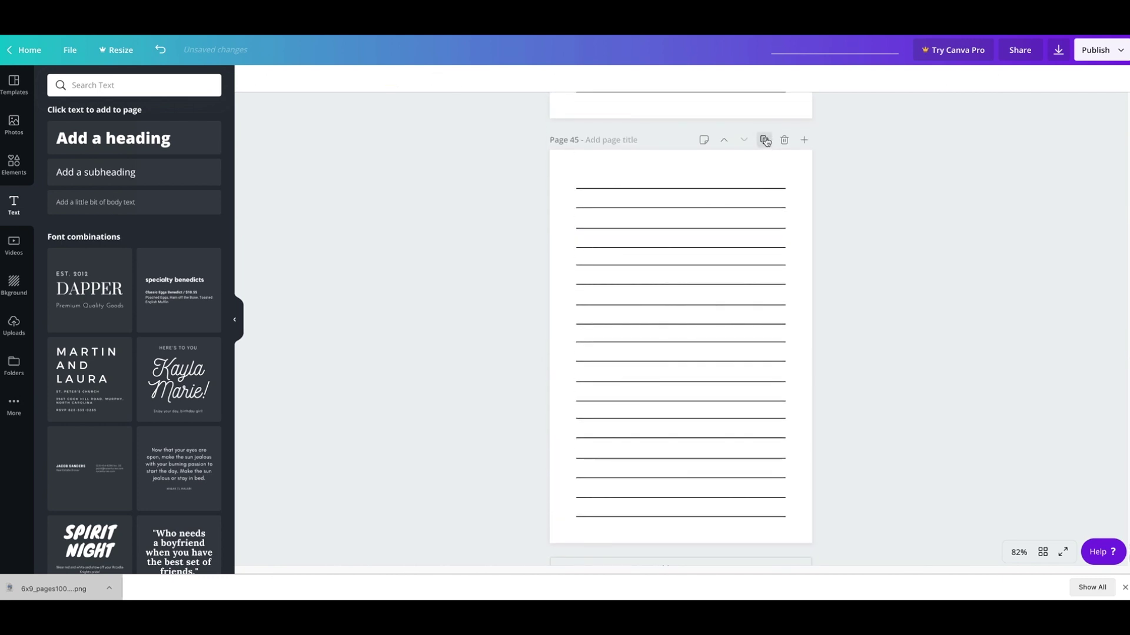
click(765, 140)
click(766, 140)
click(765, 140)
click(766, 140)
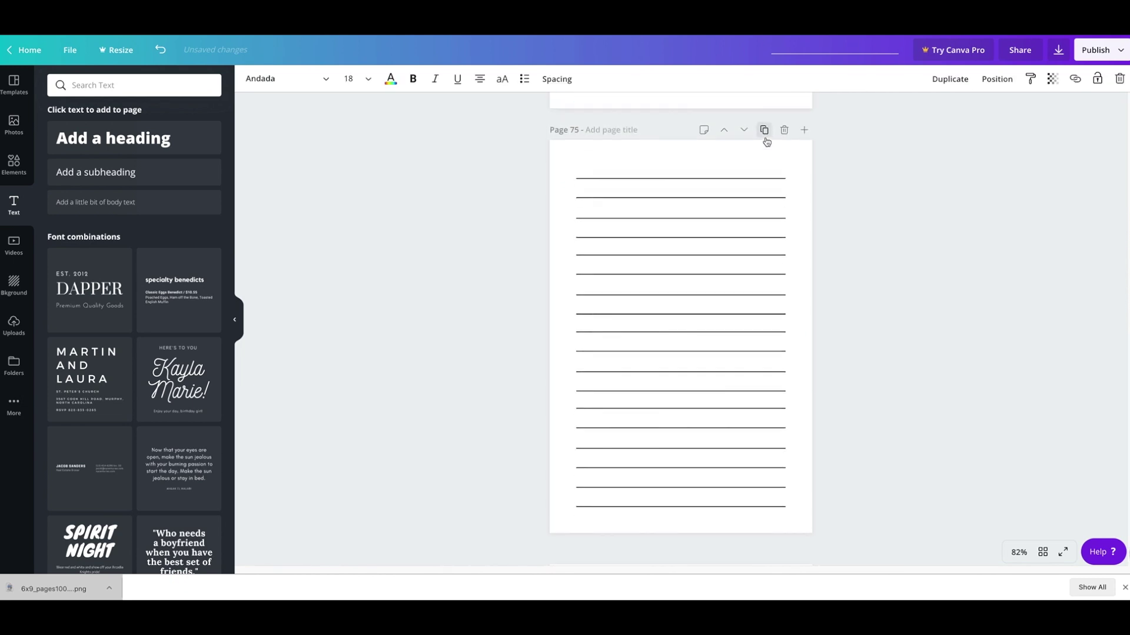
click(765, 140)
click(763, 259)
click(763, 259)
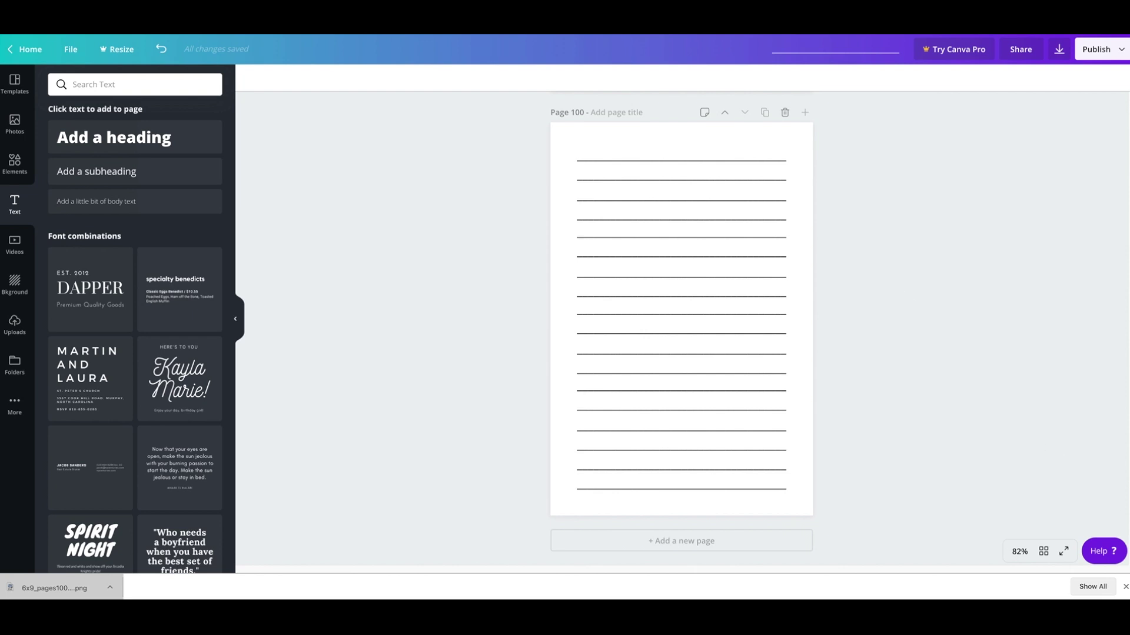
scroll(681, 318, up, 5)
scroll(1017, 412, down, 2)
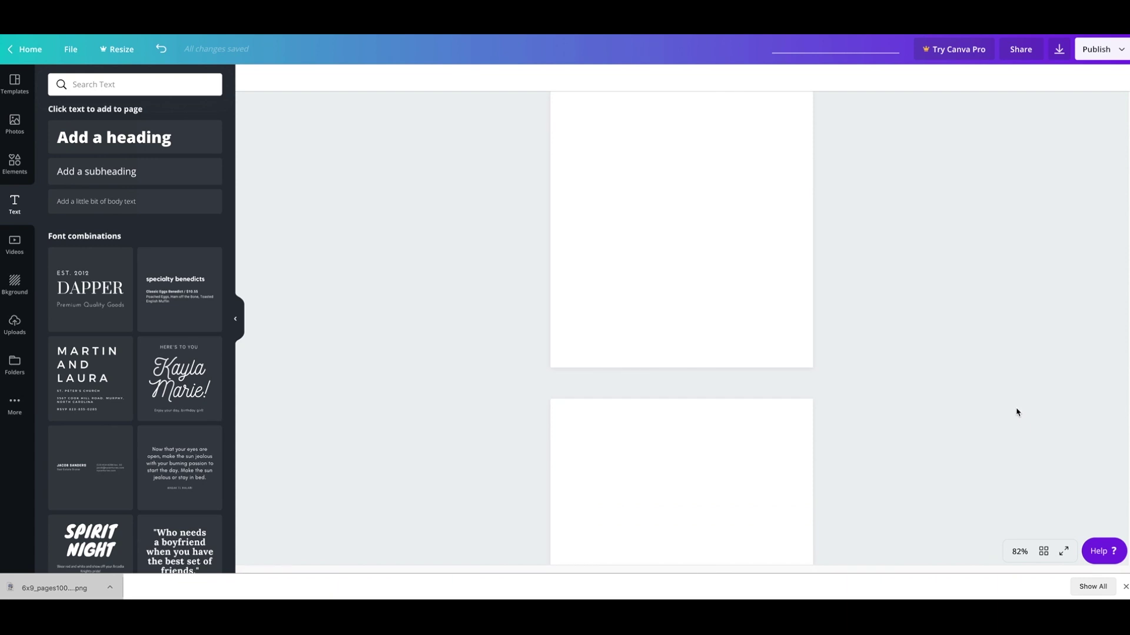
scroll(1112, 265, down, 3)
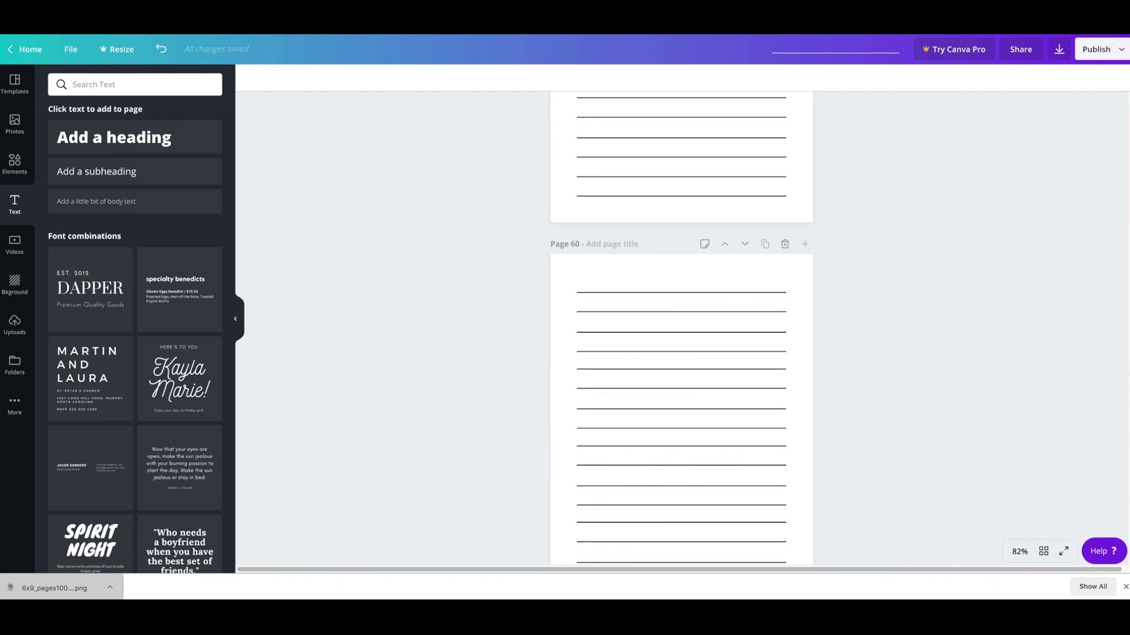
scroll(1115, 97, up, 5)
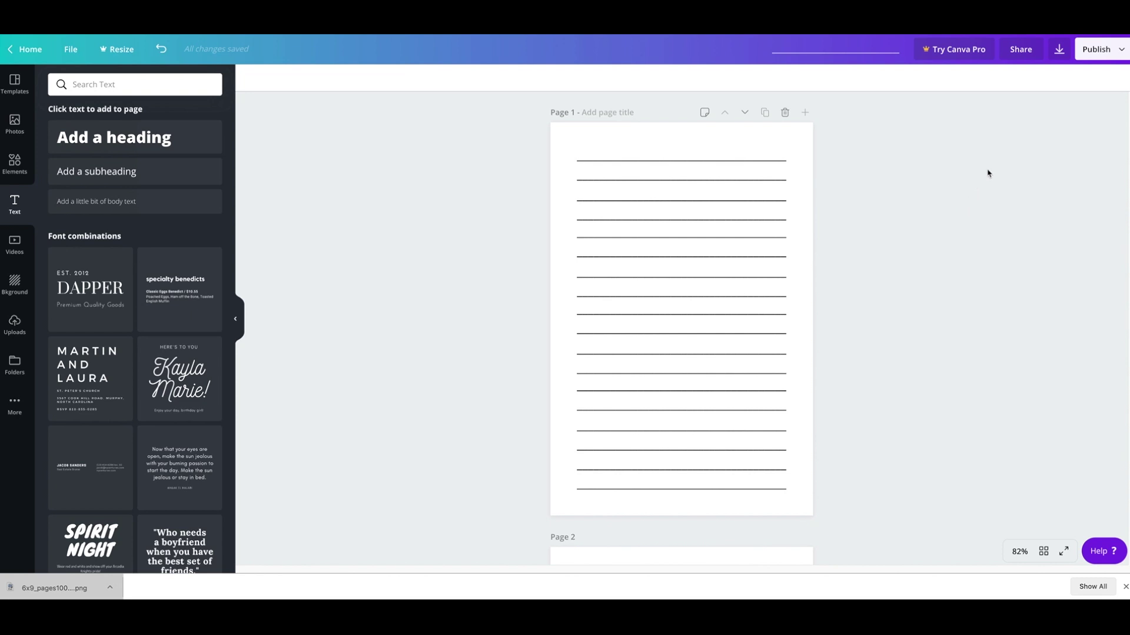
Step: Set up a download of all 100 pages with PDF Print as the file type
click(1123, 51)
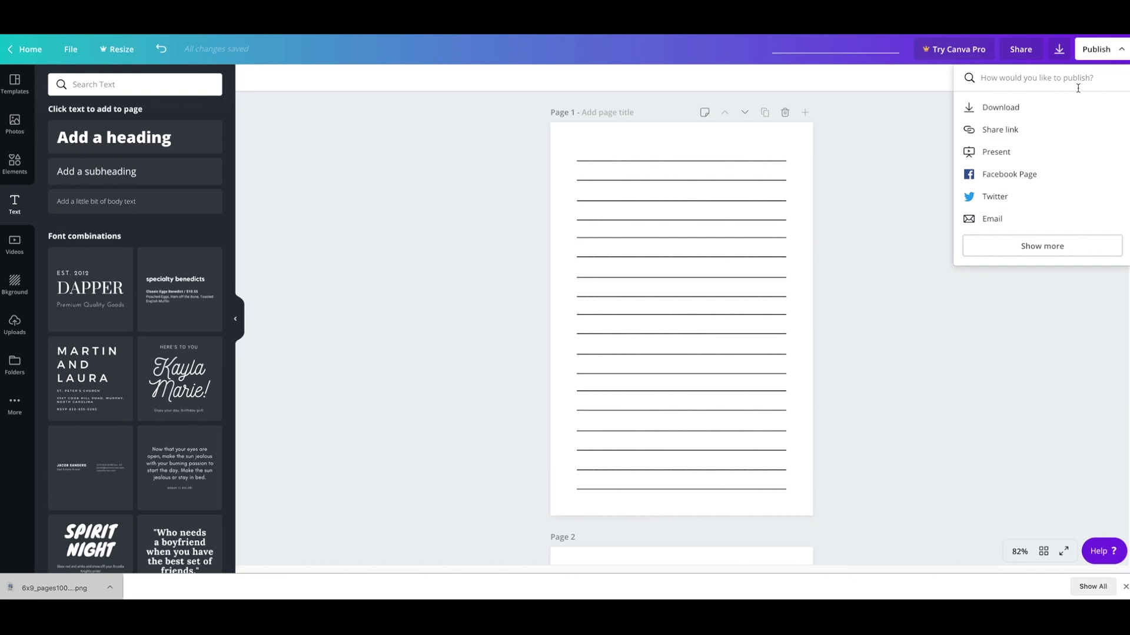
click(1031, 110)
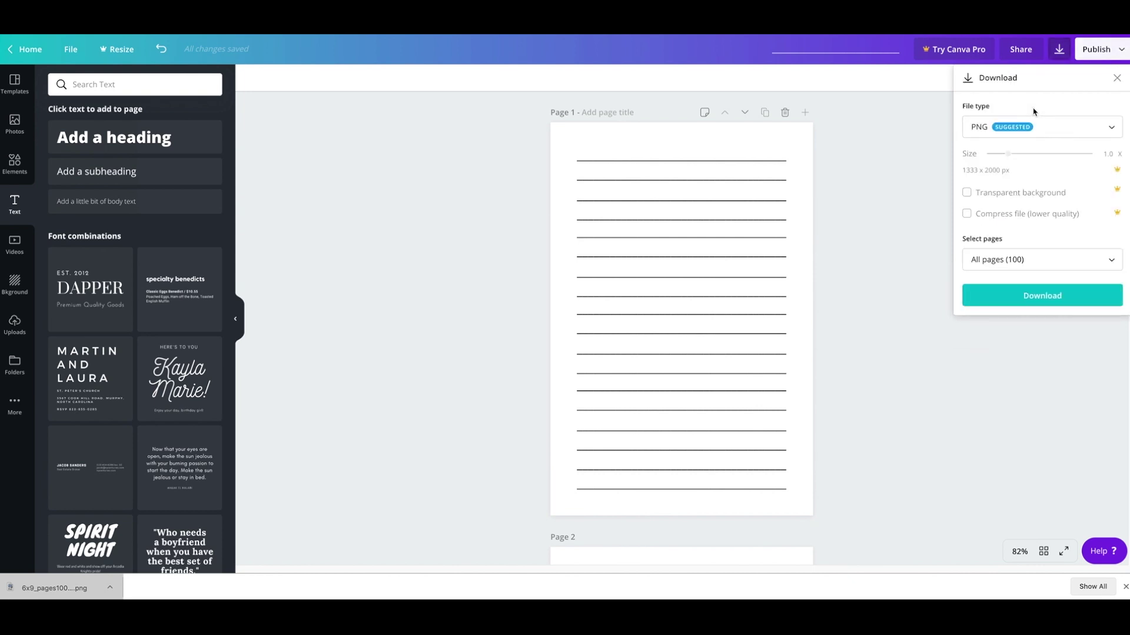
click(1073, 134)
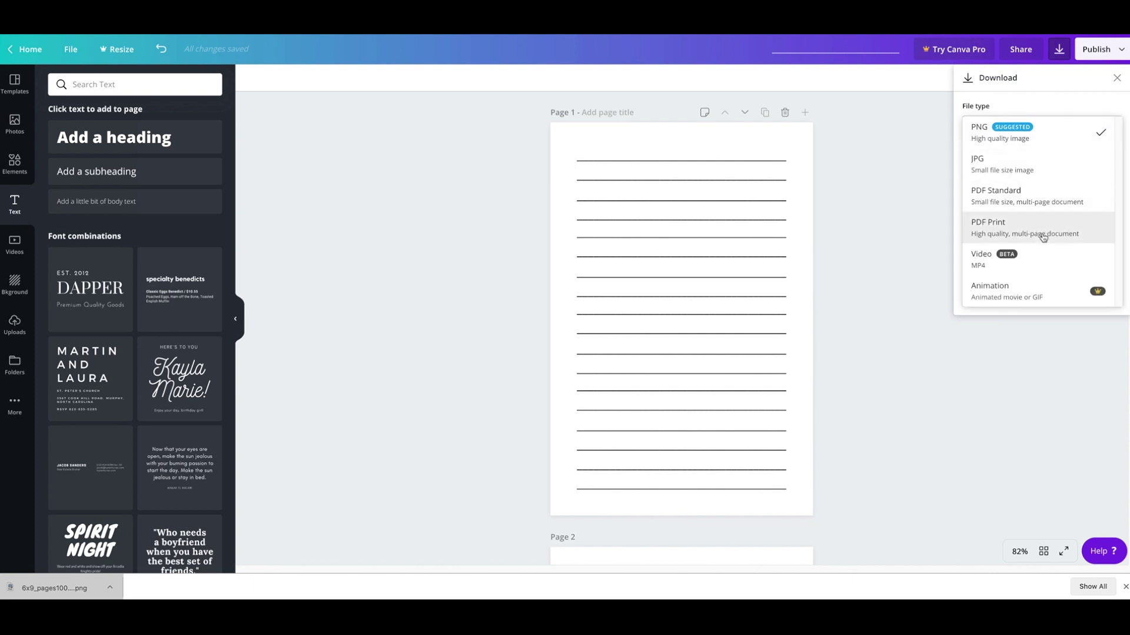
click(1083, 236)
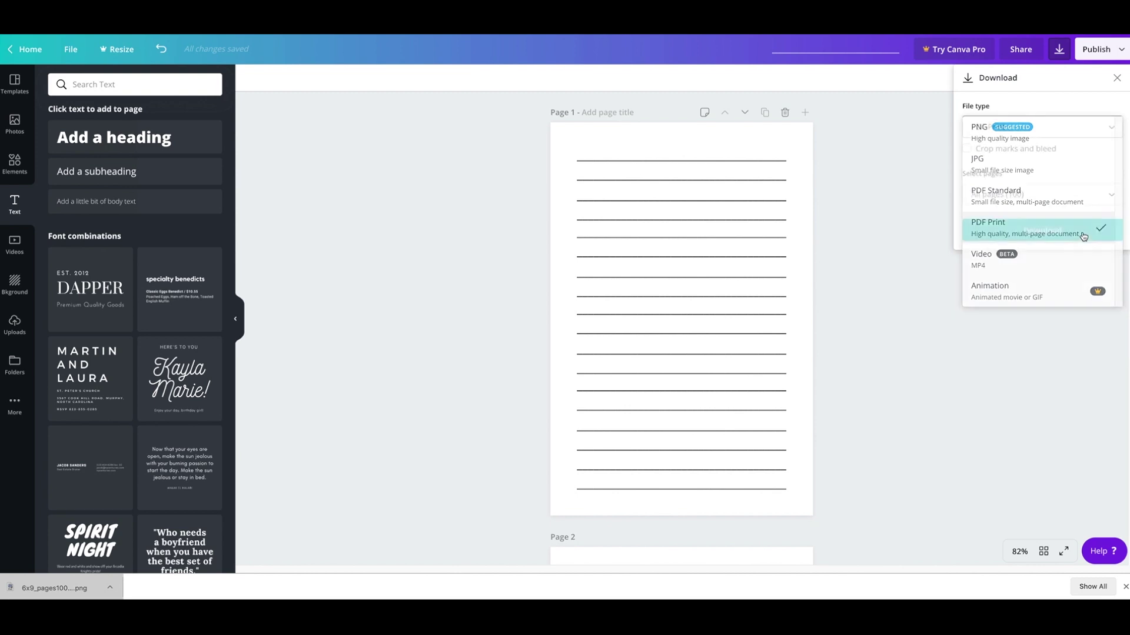